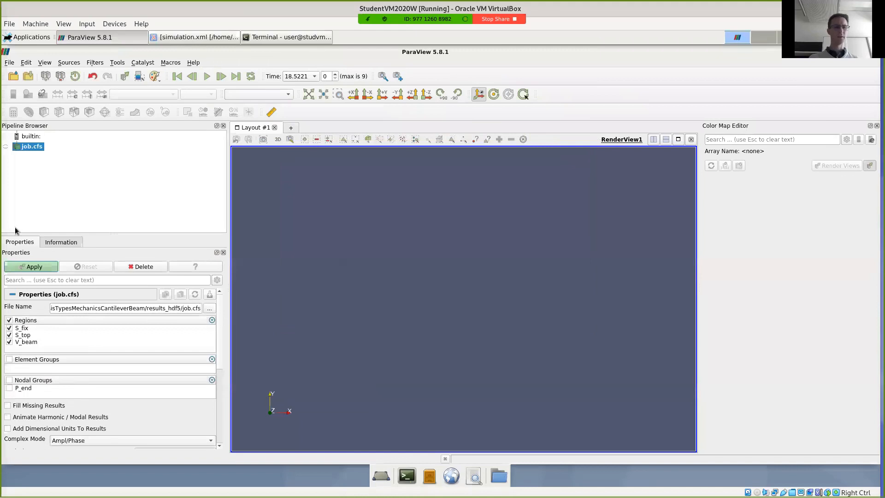
Load job.cfs with only the V_beam region, excluding S_fix and S_top, at analysis step 1.
left_click(9, 335)
left_click(10, 328)
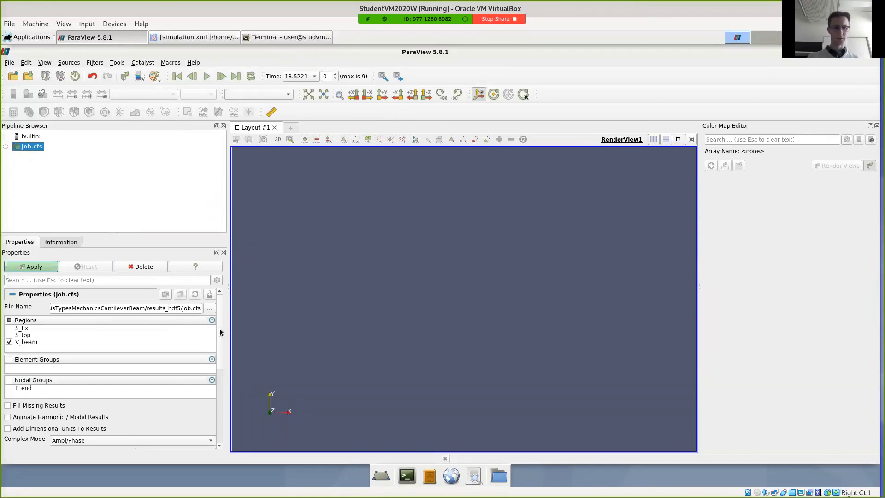
scroll(217, 341, "down", 5)
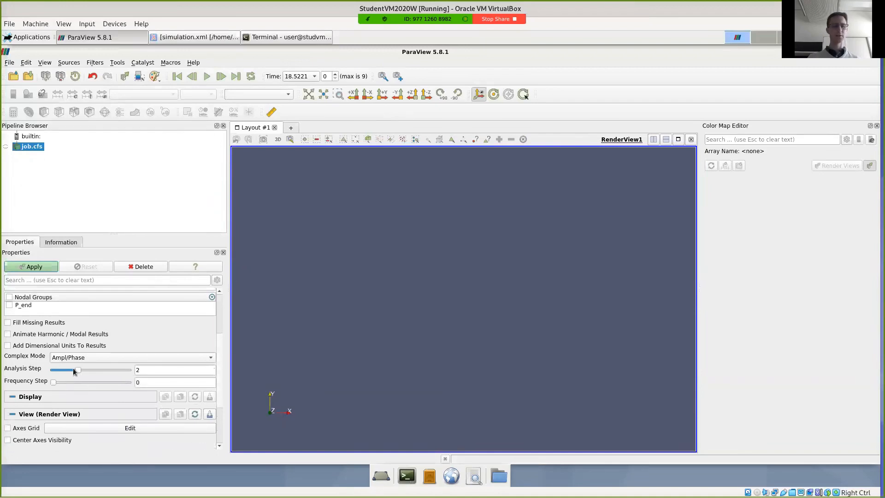
left_click_drag(68, 372, 48, 371)
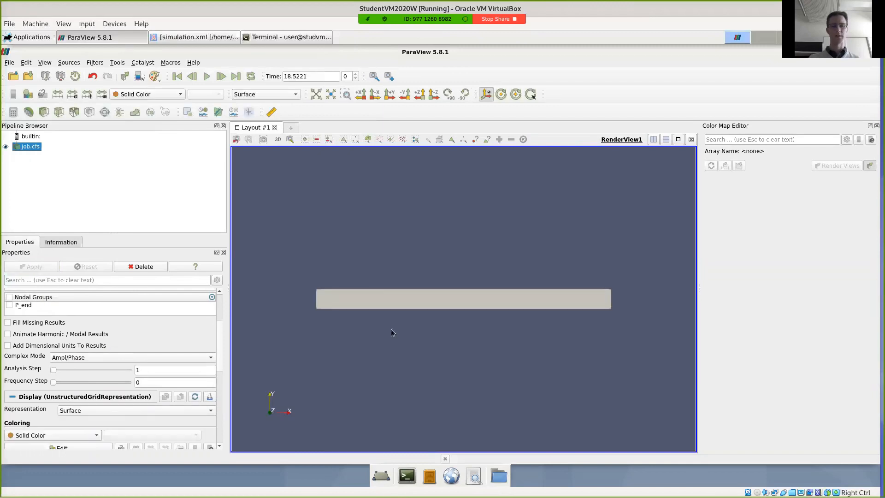
Display the job.cfs beam as Surface With Edges.
mouse_move(368, 291)
left_mouse_down()
mouse_move(348, 277)
mouse_move(376, 301)
mouse_move(369, 296)
left_mouse_up()
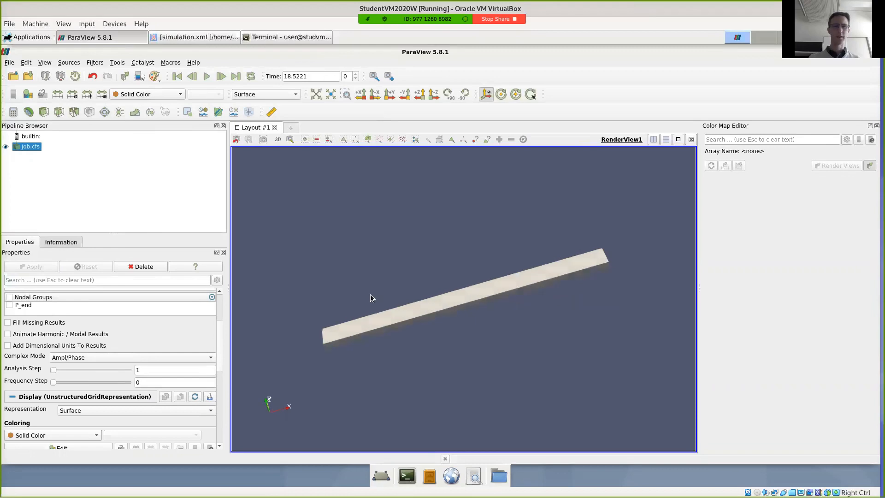
left_click(285, 94)
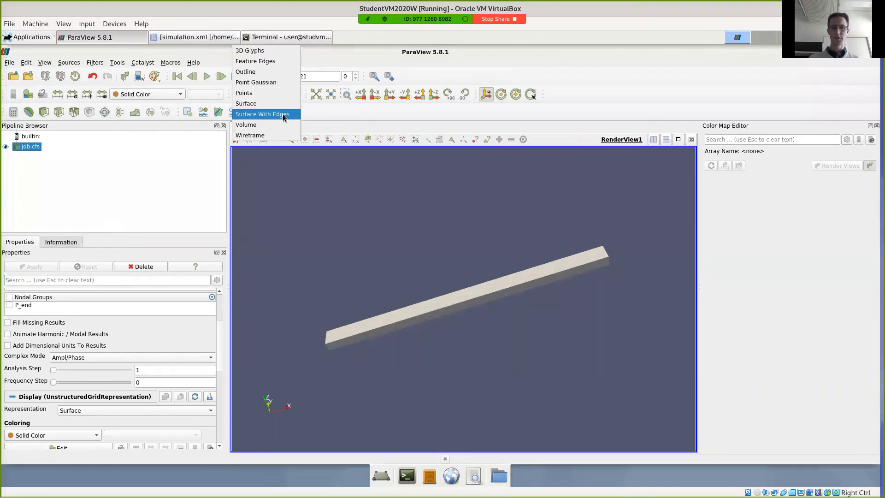
left_click(262, 113)
left_click_drag(374, 375, 367, 373)
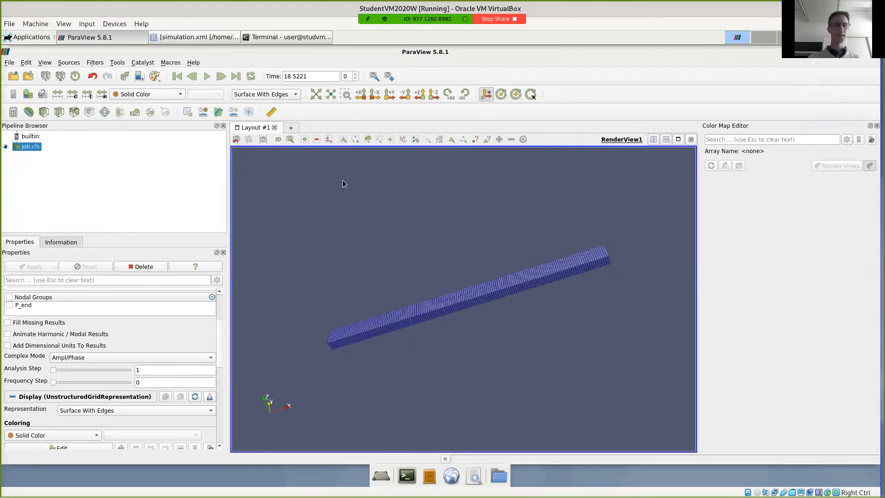
Warp the beam by the mechDisplacement vector, using the automatically rescaled scale factor of 262.155.
left_click(134, 112)
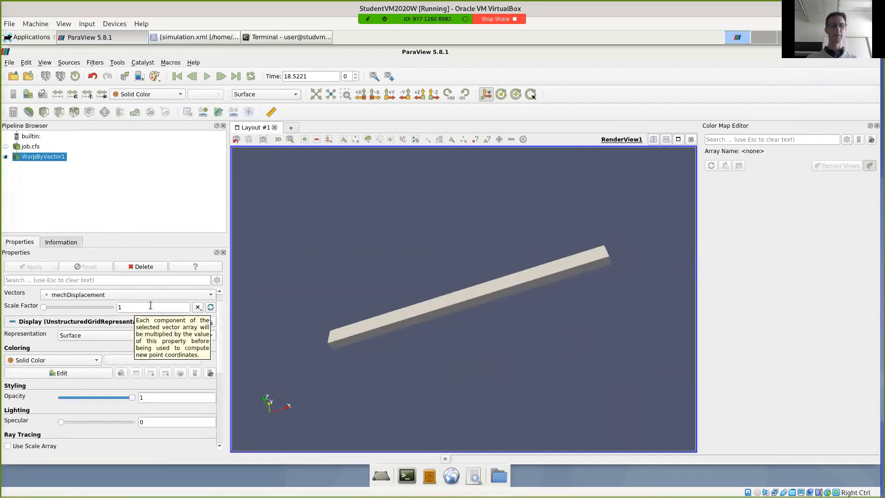
left_click(210, 308)
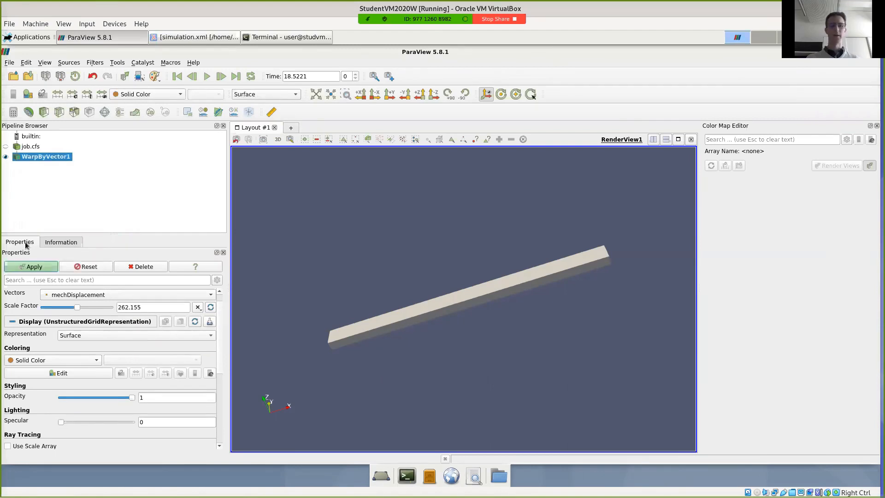
left_click(32, 267)
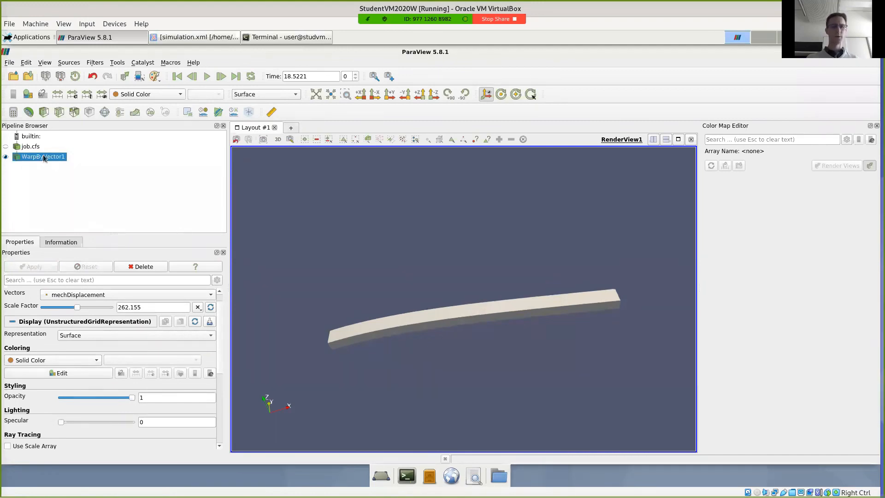
Show the undeformed job.cfs mesh together with the warped beam and set the mesh's opacity to 0.27.
left_click(6, 146)
left_click(5, 146)
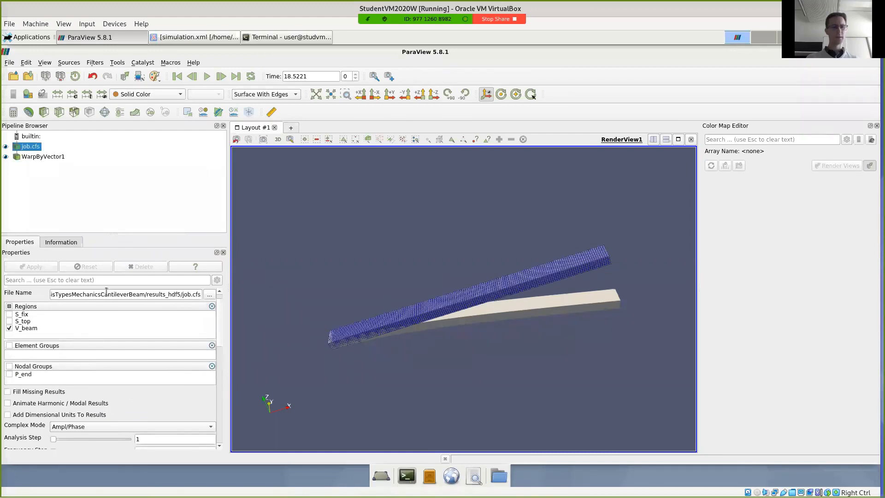
left_click(98, 279)
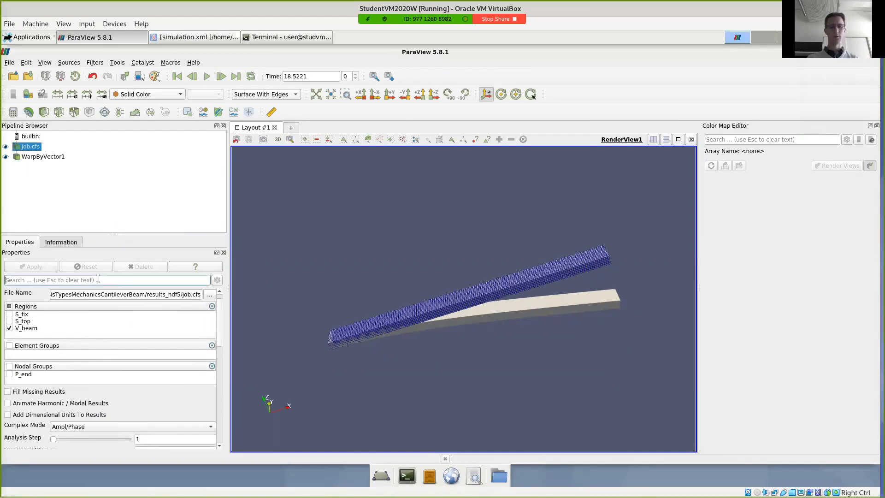
type("opa")
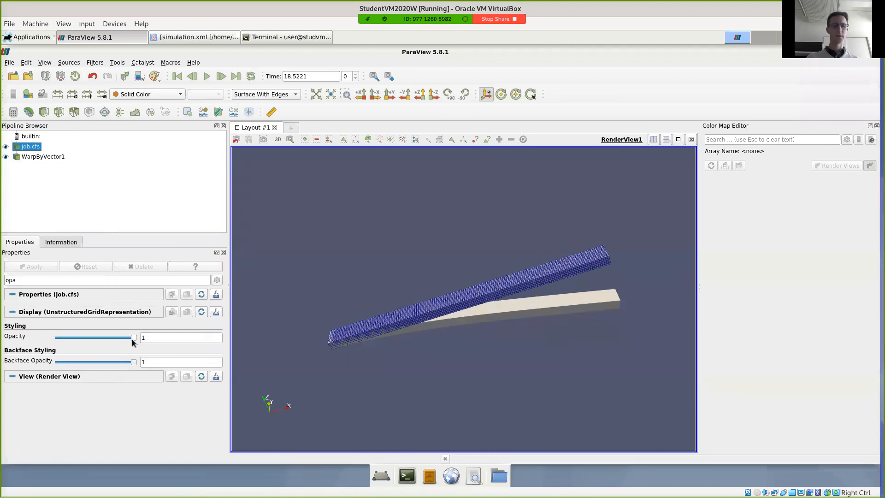
left_click_drag(133, 338, 80, 340)
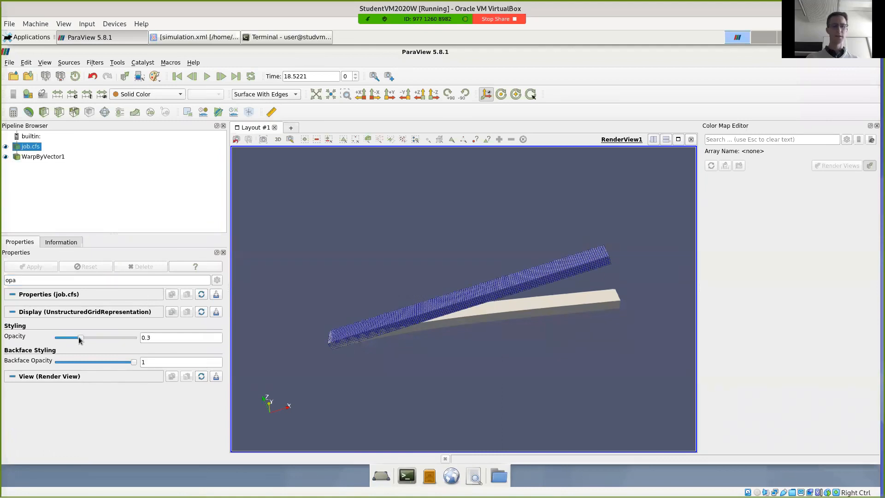
double_click(173, 342)
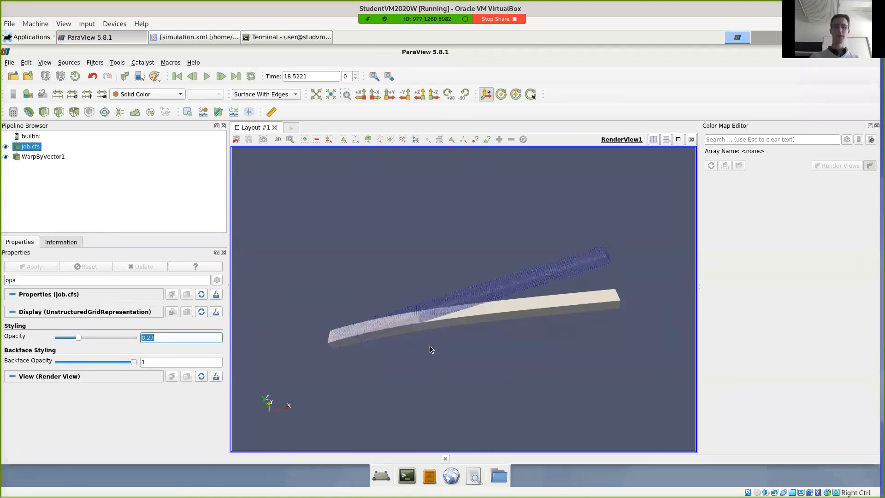
left_click_drag(351, 334, 396, 304)
Color the warped beam's surface by the xx component of mechStress.
left_click(97, 157)
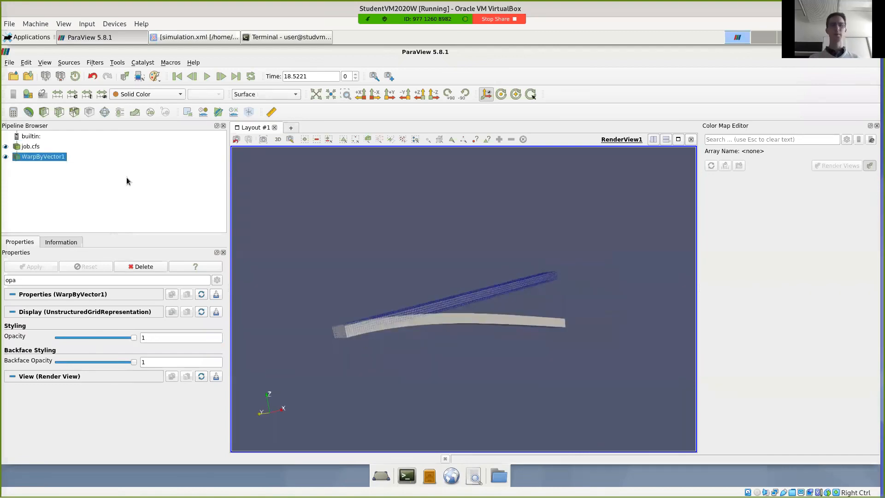
left_click(289, 95)
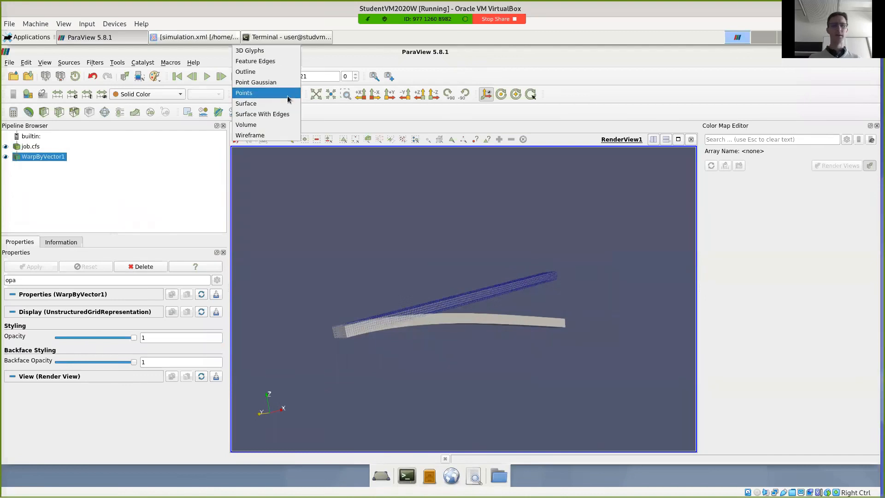
left_click(251, 103)
left_click(167, 95)
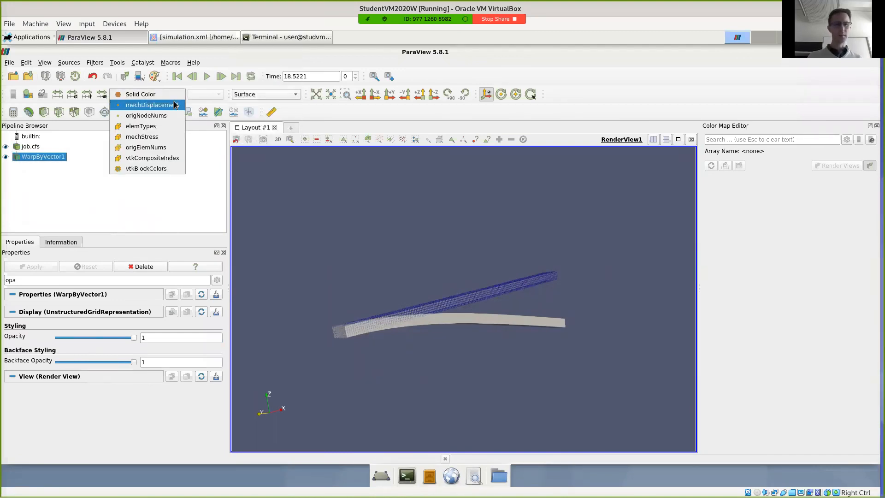
left_click(151, 140)
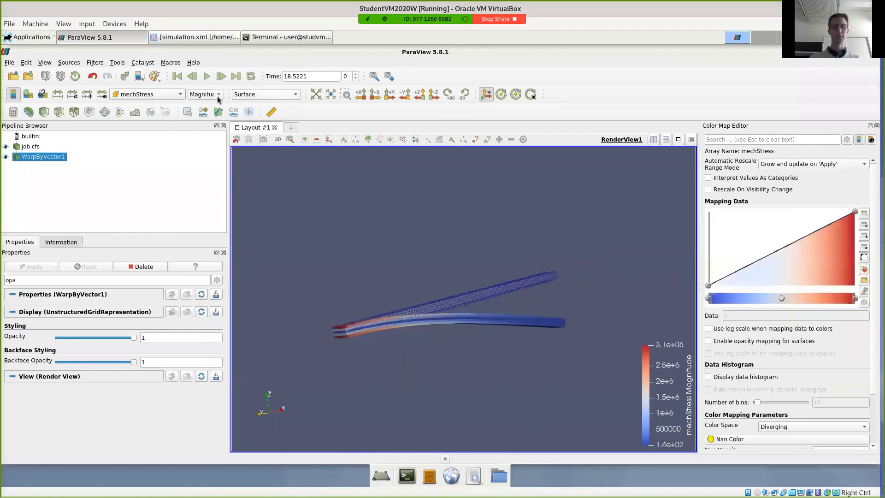
left_click(218, 98)
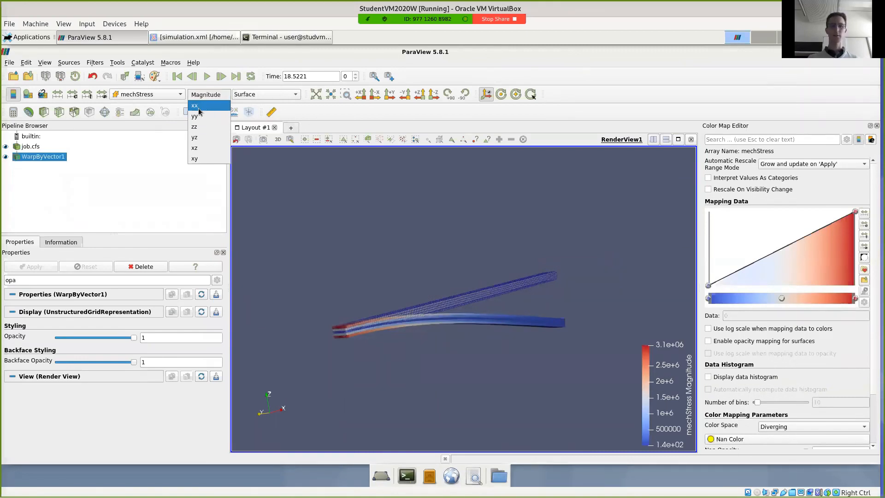
left_click(198, 108)
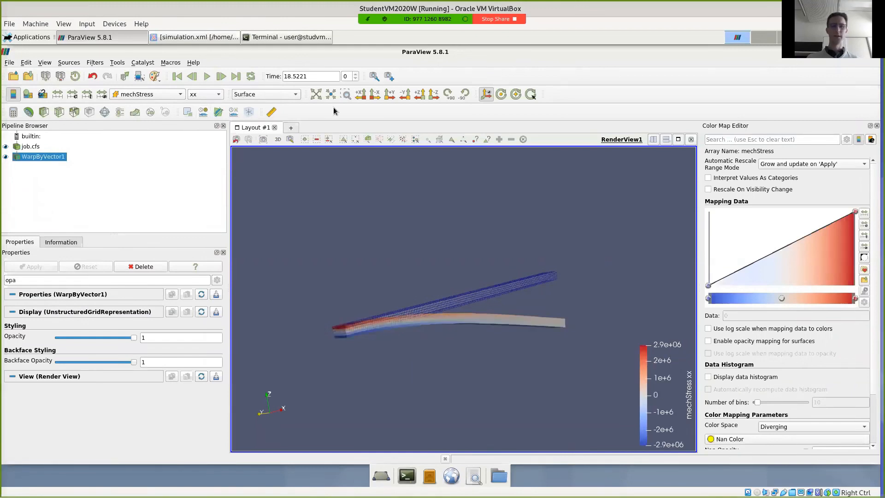
left_click(312, 94)
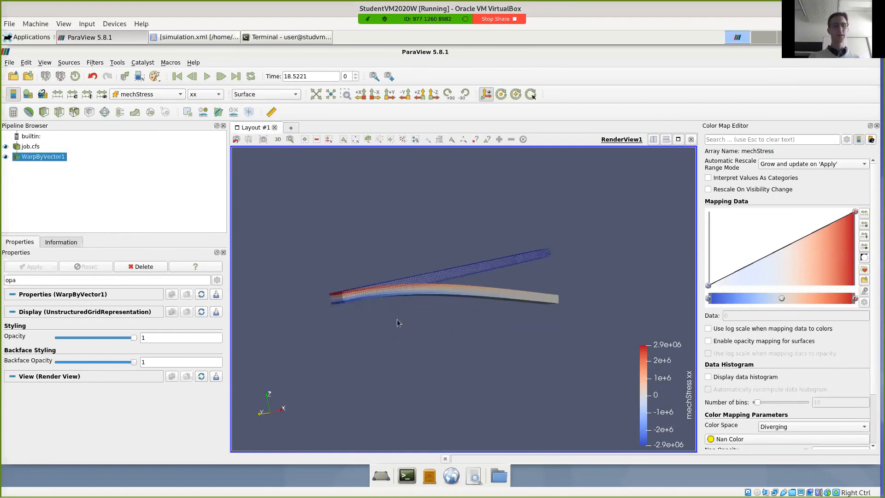
Clear the property search for job.cfs and apply analysis step 2.
left_click(30, 147)
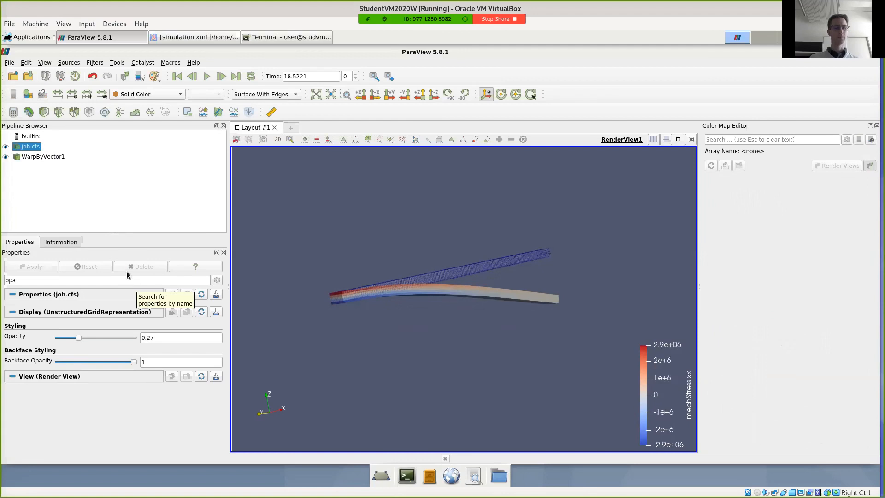
left_click(183, 275)
key("Escape")
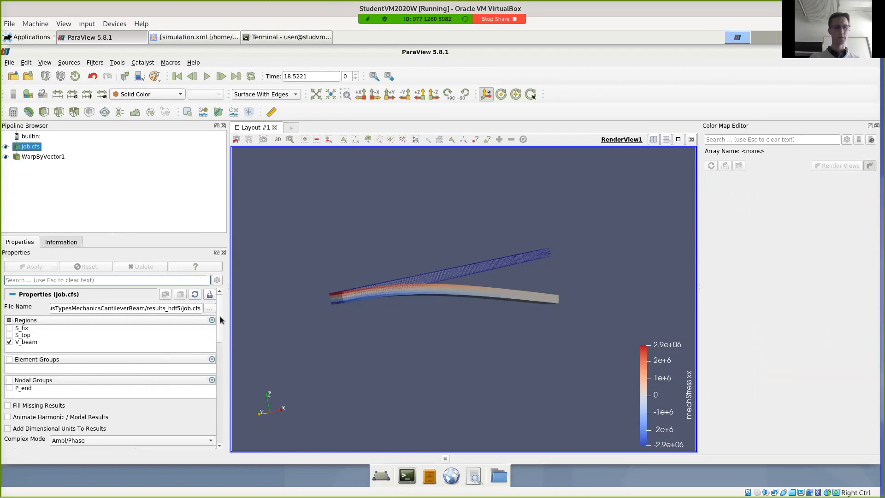
scroll(221, 319, "down", 5)
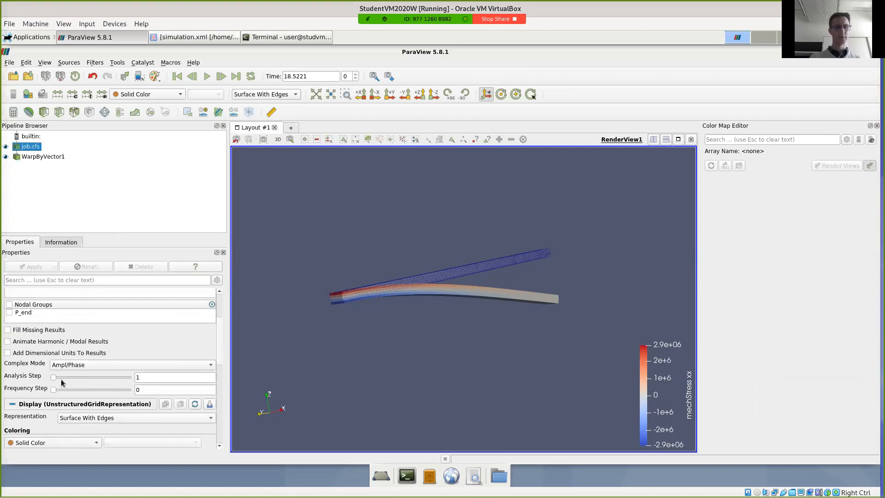
left_click_drag(61, 380, 80, 381)
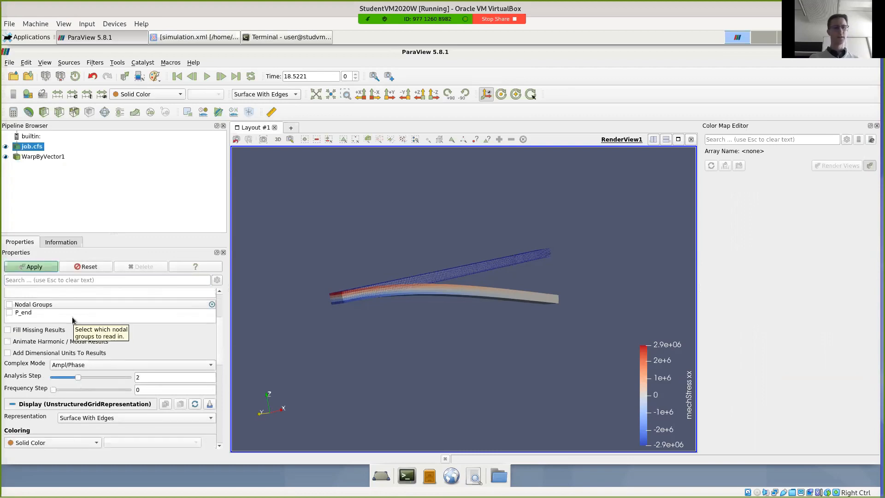
left_click(42, 267)
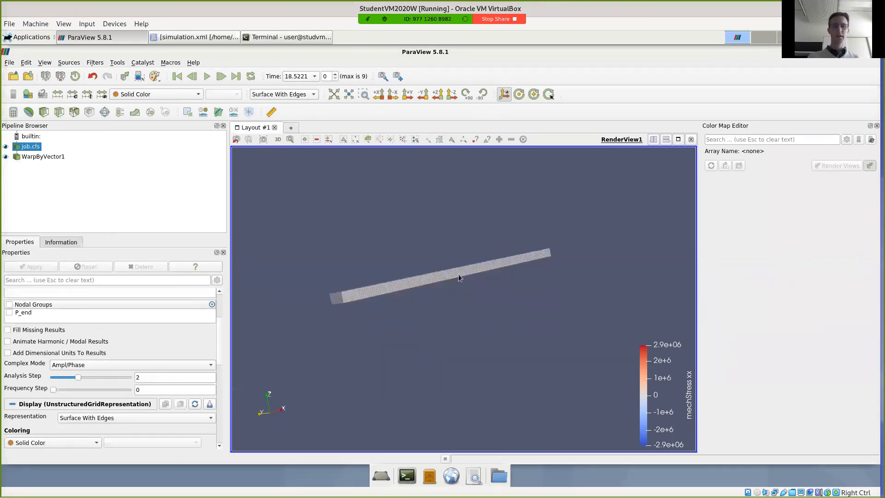
left_click_drag(459, 276, 431, 251)
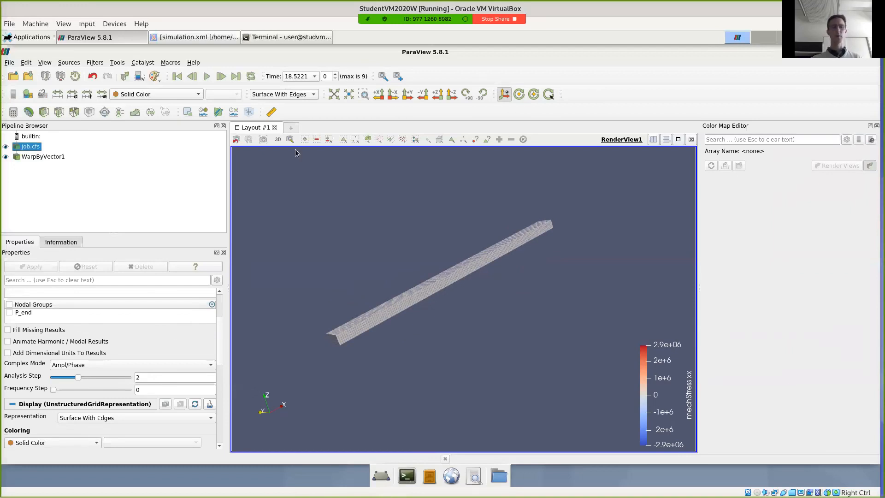
Examine the time values available for analysis step 2 and the result arrays offered for coloring job.cfs.
left_click(314, 76)
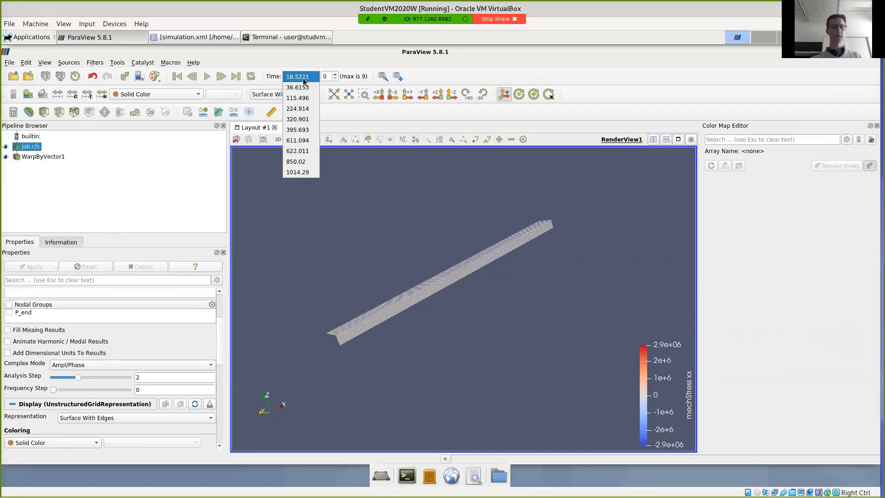
left_click(170, 164)
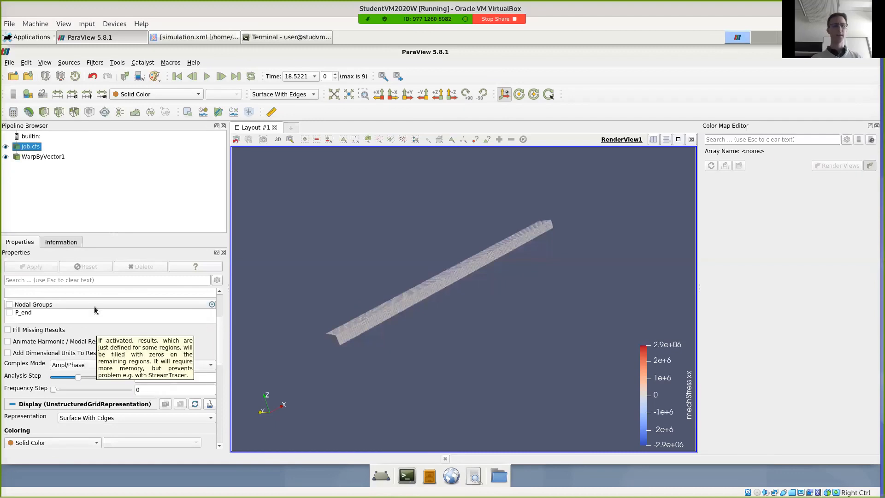
left_click(170, 99)
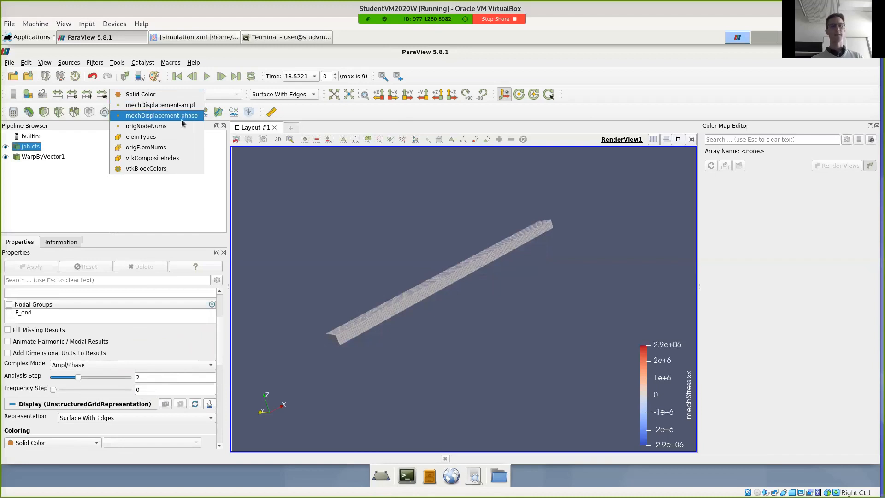
left_click(46, 171)
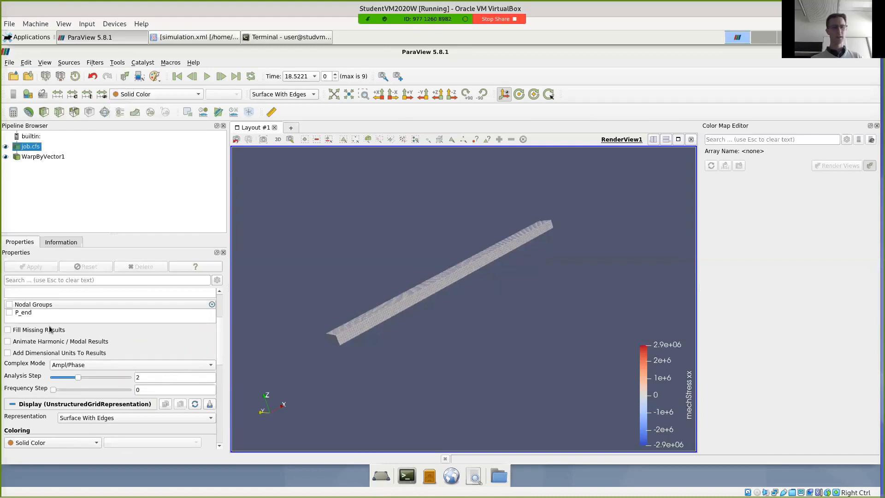
Apply the Real/Imag complex mode to job.cfs and list its result arrays available for coloring.
left_click(63, 366)
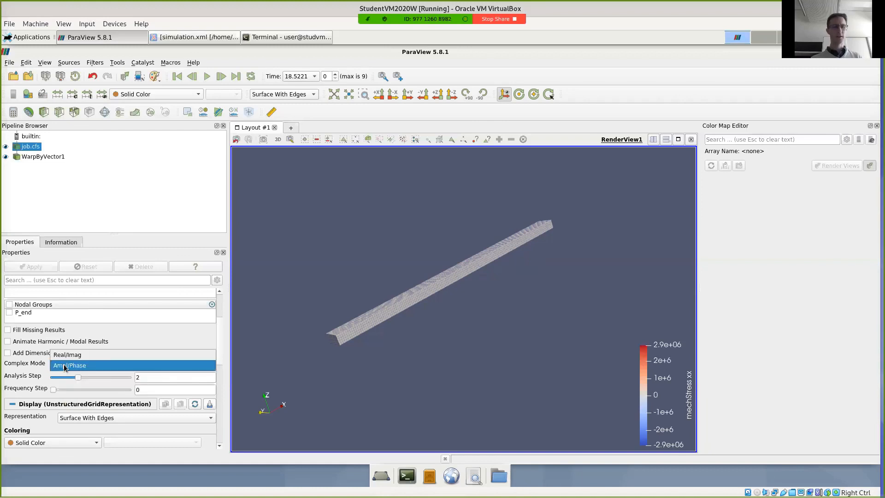
left_click(68, 356)
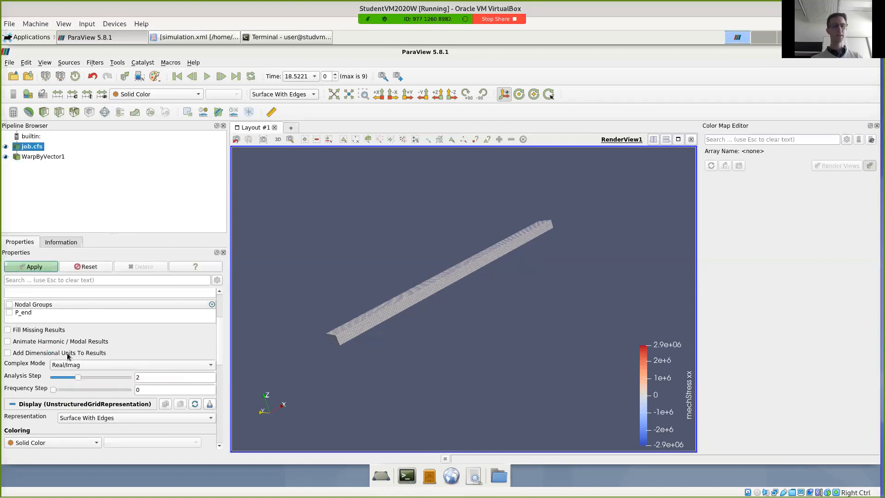
left_click(45, 272)
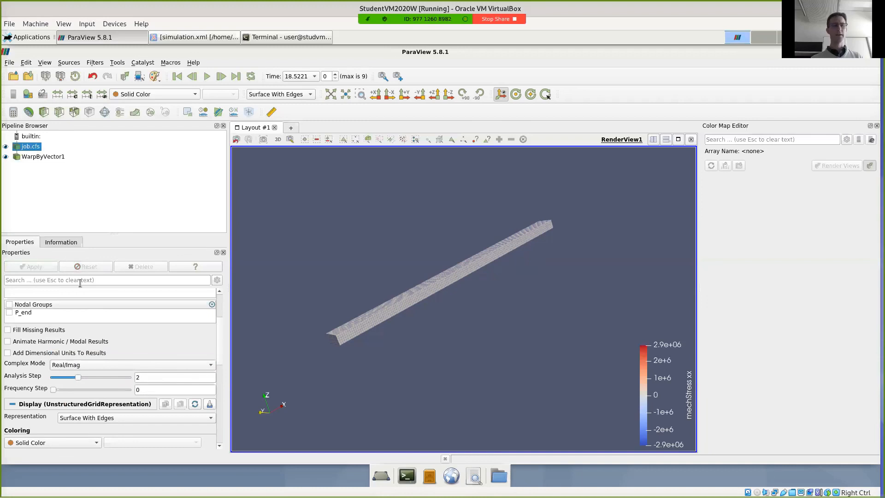
left_click(144, 94)
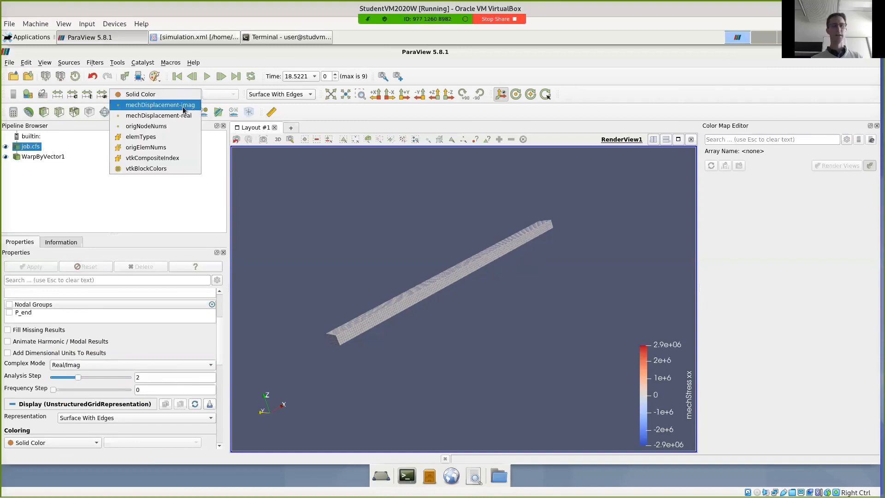
Warp the beam in WarpByVector1 by mechDisplacement-real, reset the scale factor from the current data and apply the changes.
left_click(70, 155)
left_click(43, 157)
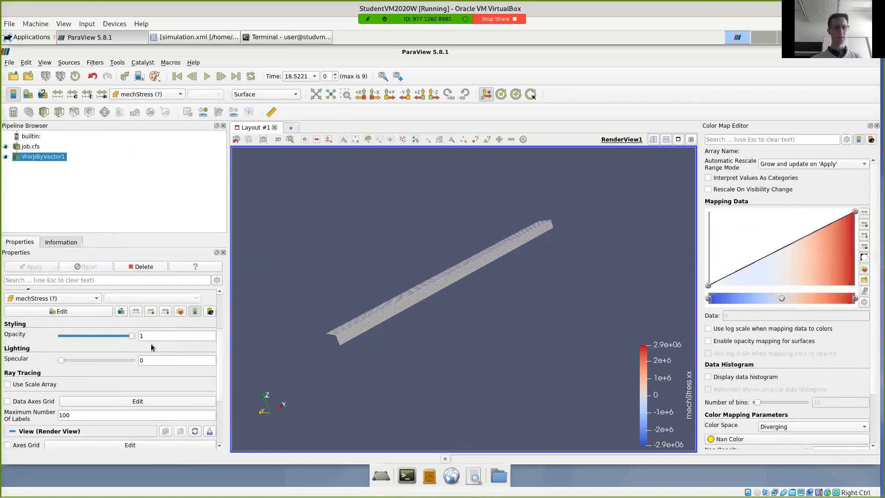
scroll(150, 344, "up", 2)
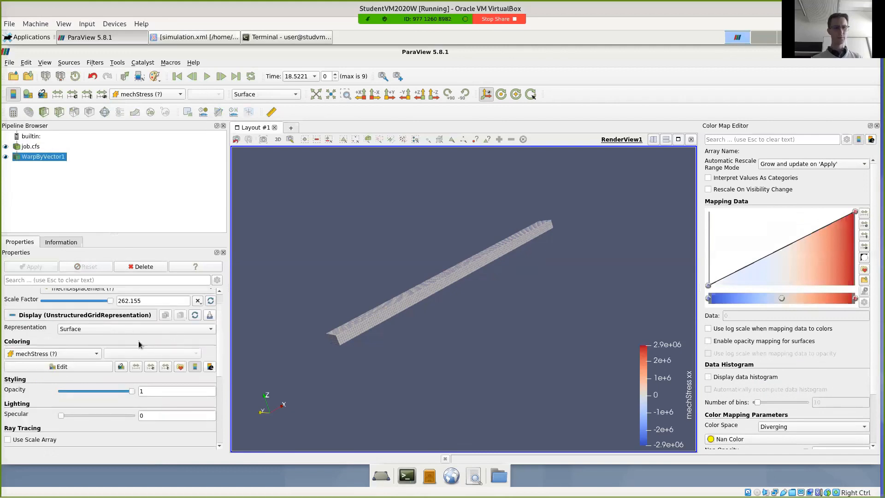
scroll(134, 339, "up", 1)
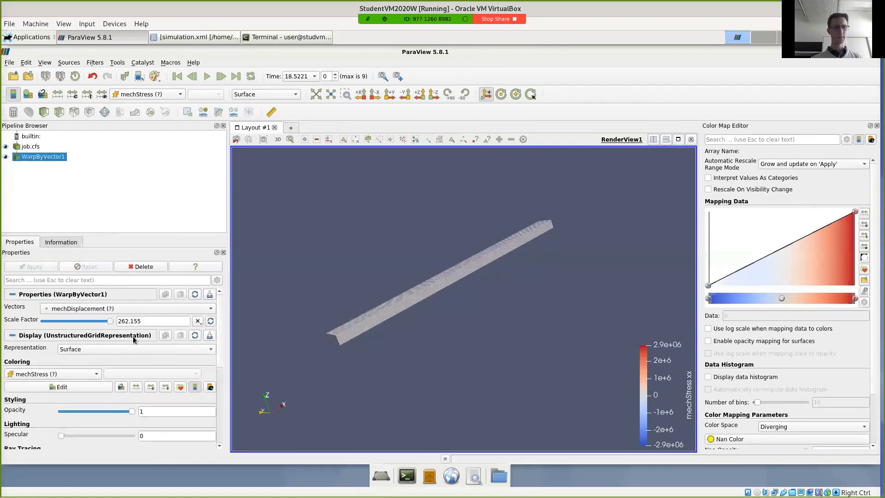
left_click(97, 308)
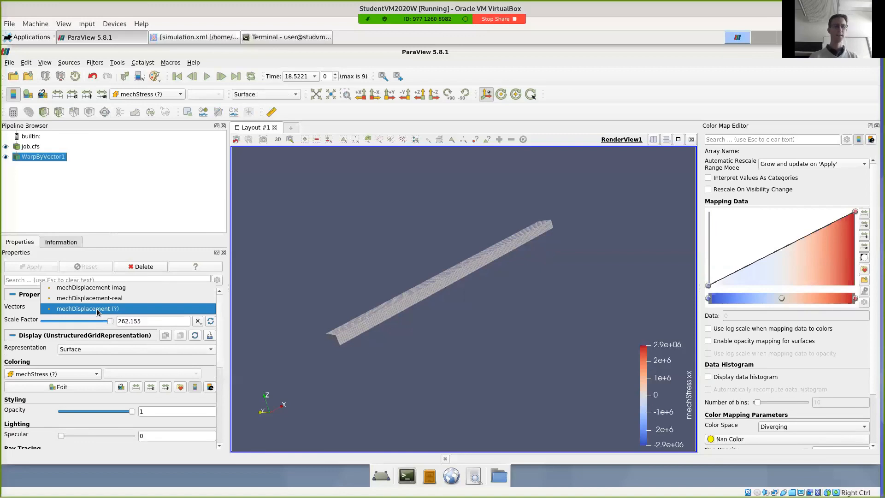
left_click(113, 298)
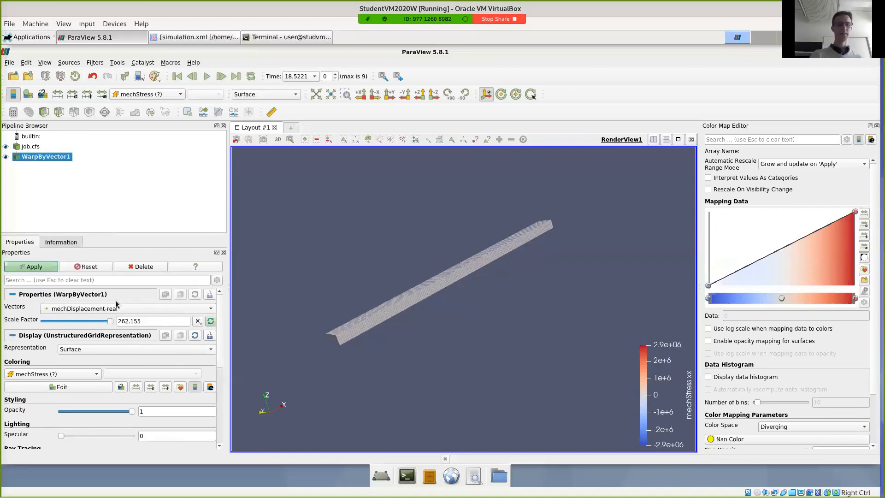
left_click(211, 323)
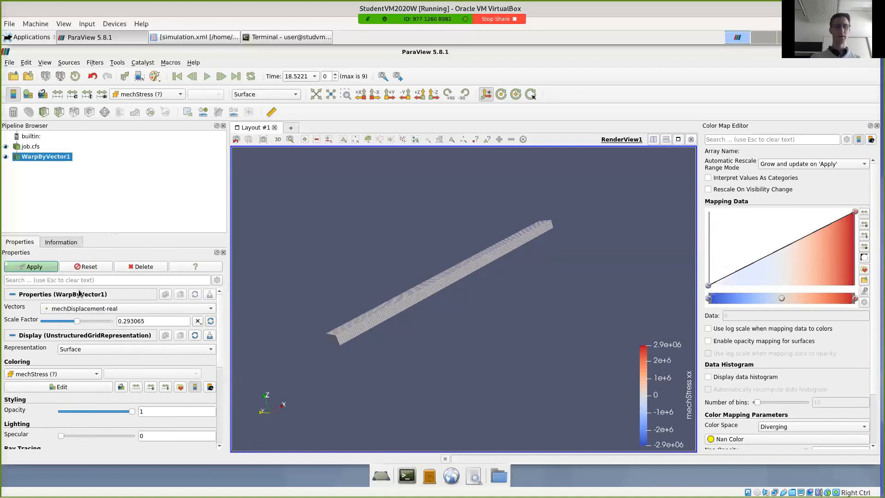
left_click(44, 267)
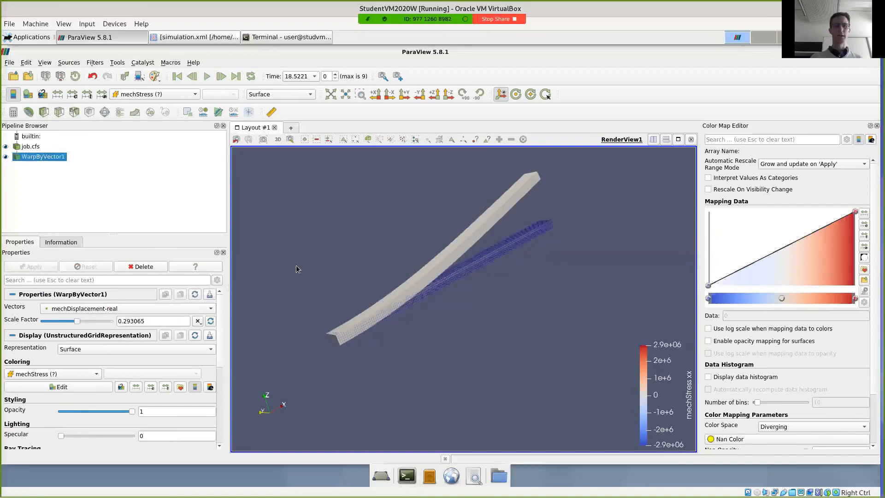
Keep the Surface representation for WarpByVector1 and color it by the magnitude of mechDisplacement-real.
left_click(264, 97)
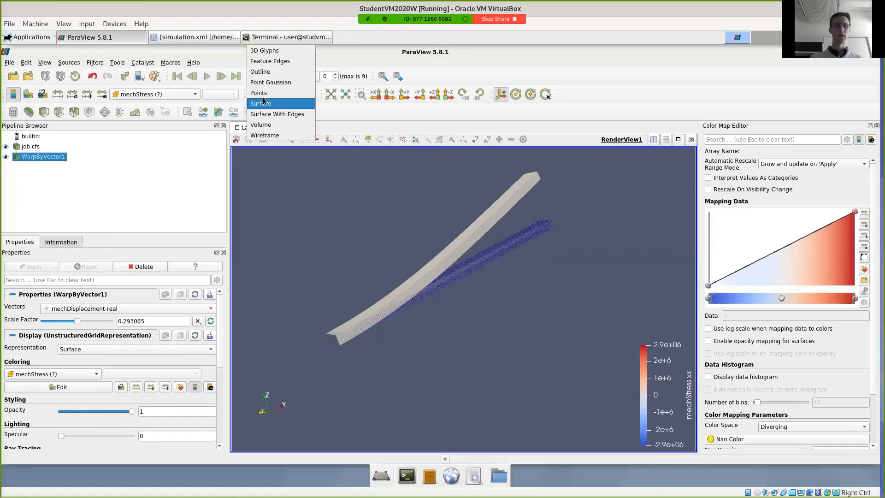
left_click(261, 103)
left_click(175, 94)
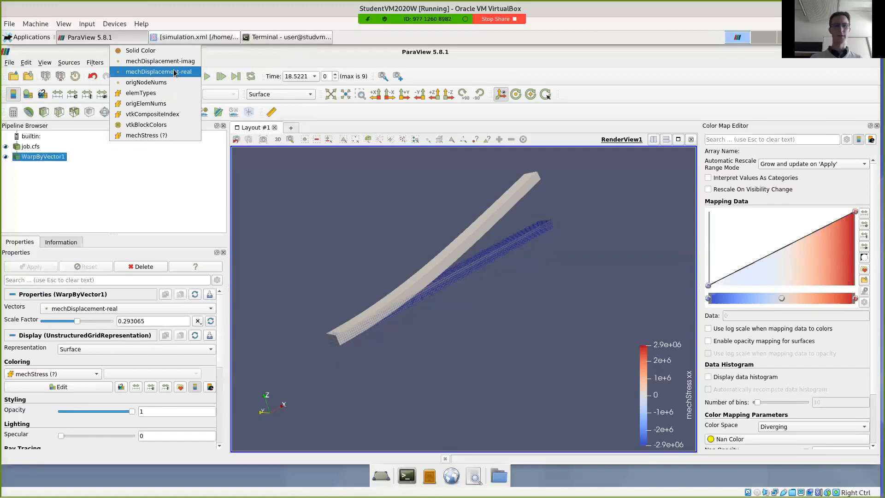
left_click(175, 72)
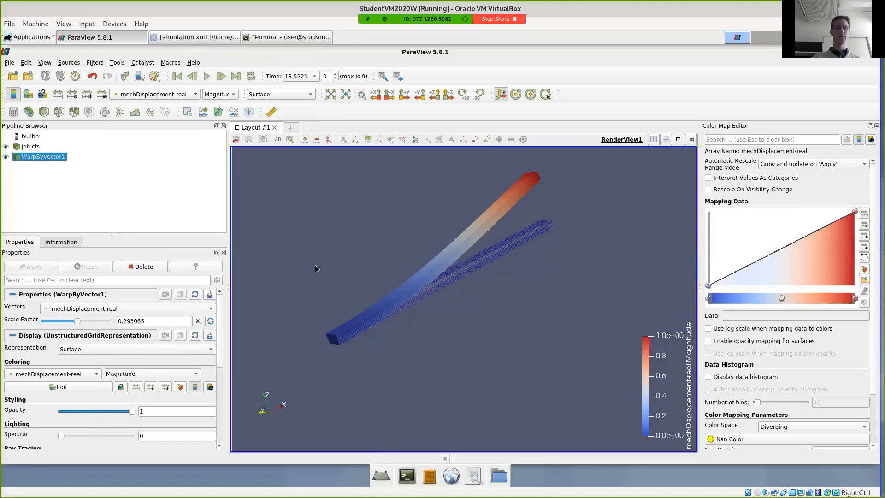
Show the mode at time 36.6153 and examine its bending direction along the X and Y axes and in an oblique view.
left_click(298, 76)
left_click(298, 87)
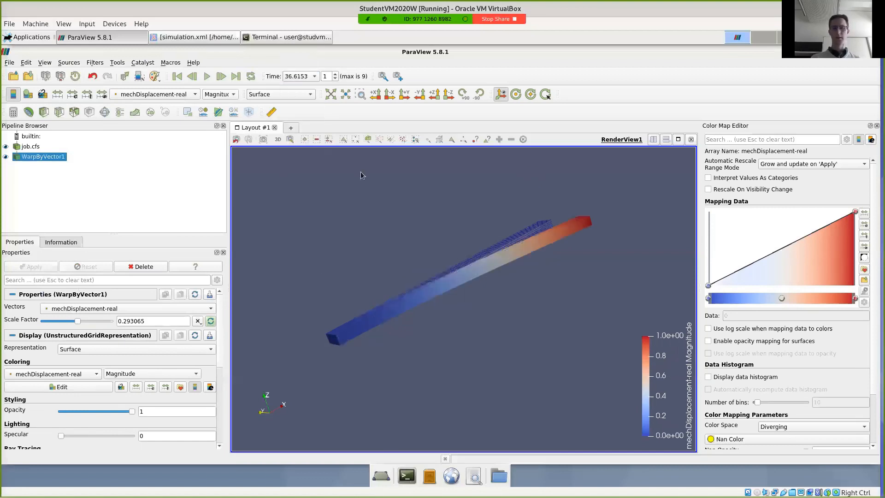
left_click_drag(388, 304, 391, 198)
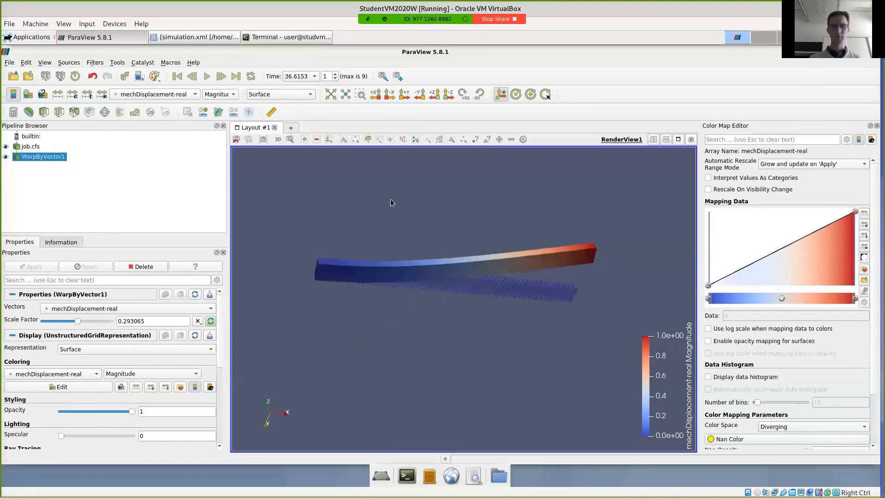
left_click(377, 95)
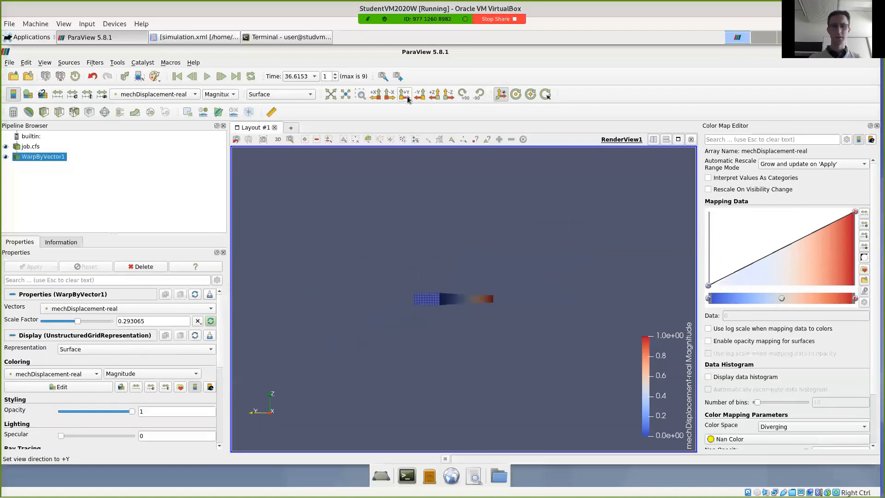
left_click(422, 96)
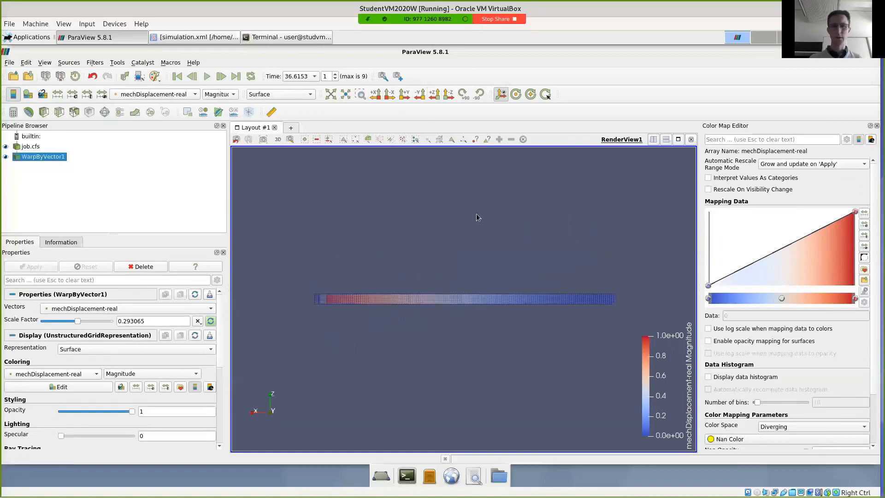
left_click(404, 95)
left_click_drag(402, 331, 358, 375)
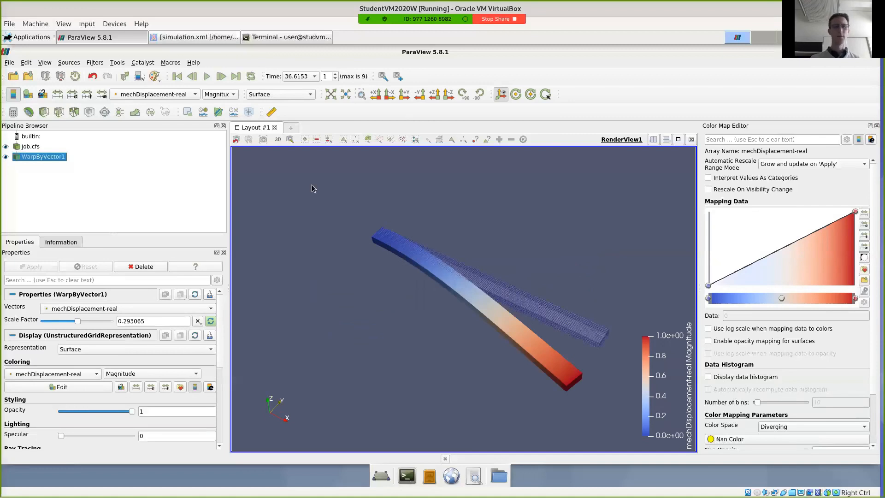
Return to time 18.5221 and go through the mode shapes frame by frame up to the last one at 1014.29.
left_click(309, 78)
left_click(298, 67)
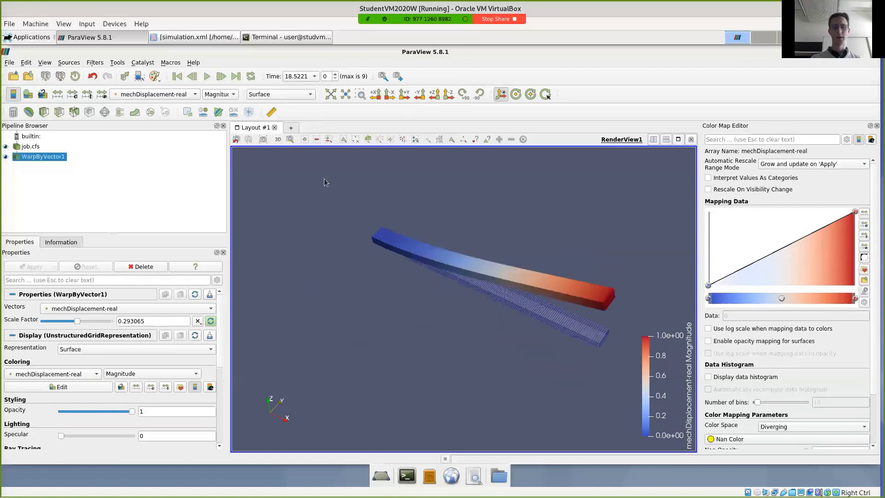
left_click(222, 81)
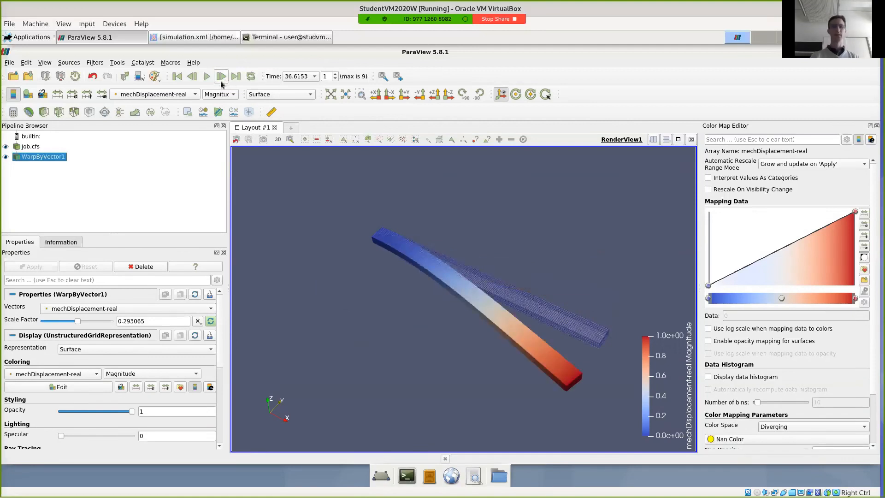
left_click(221, 82)
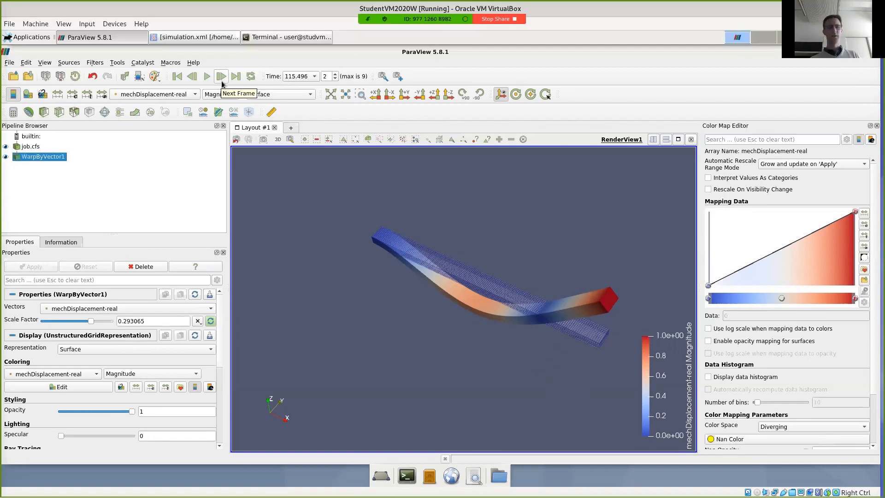
left_click(221, 78)
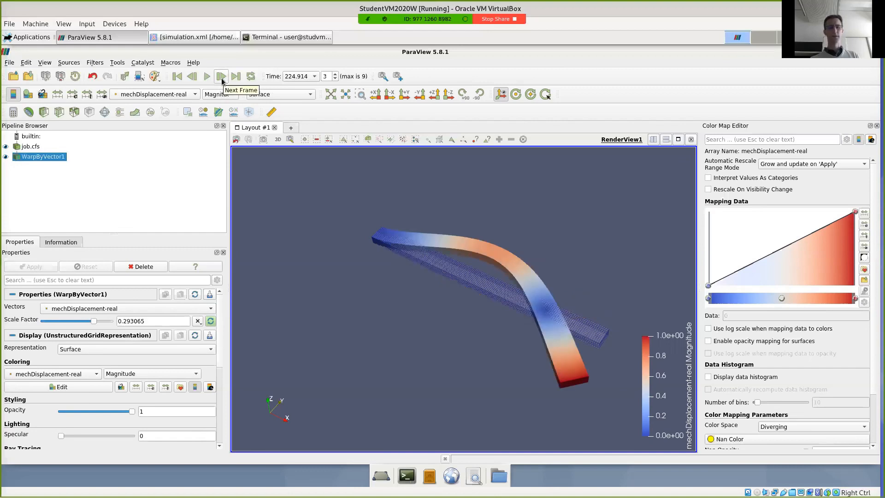
left_click(222, 77)
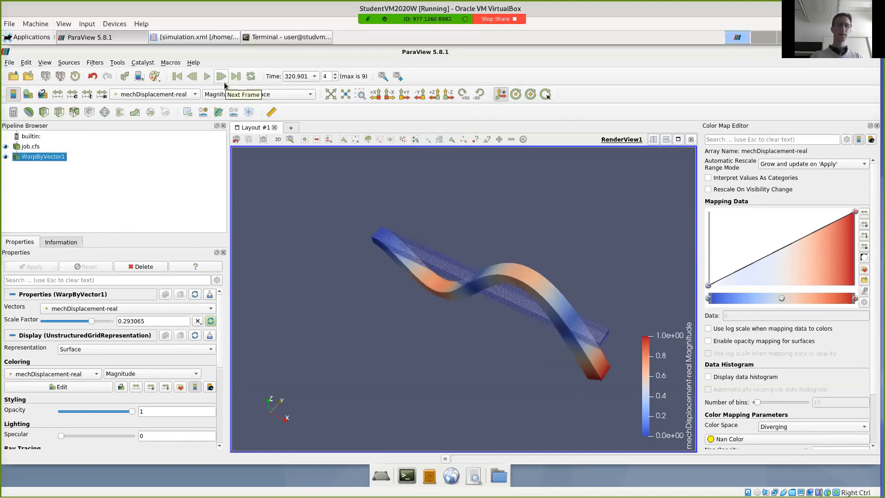
left_click(223, 80)
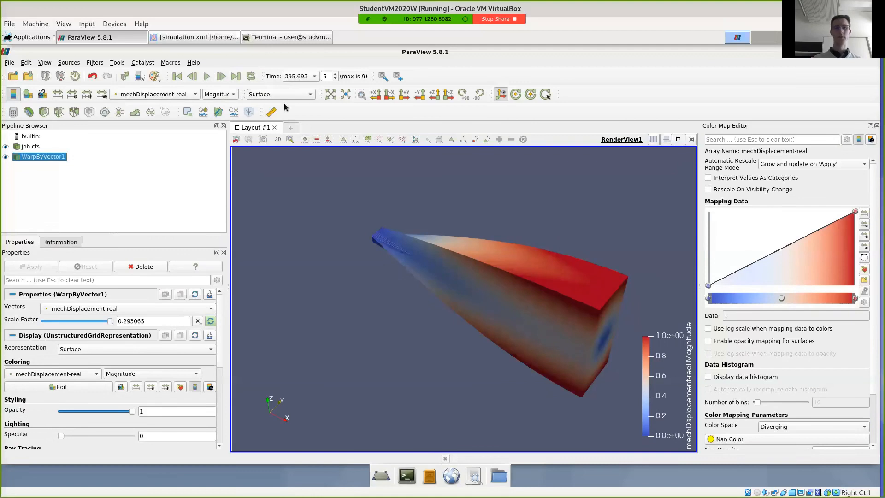
double_click(221, 77)
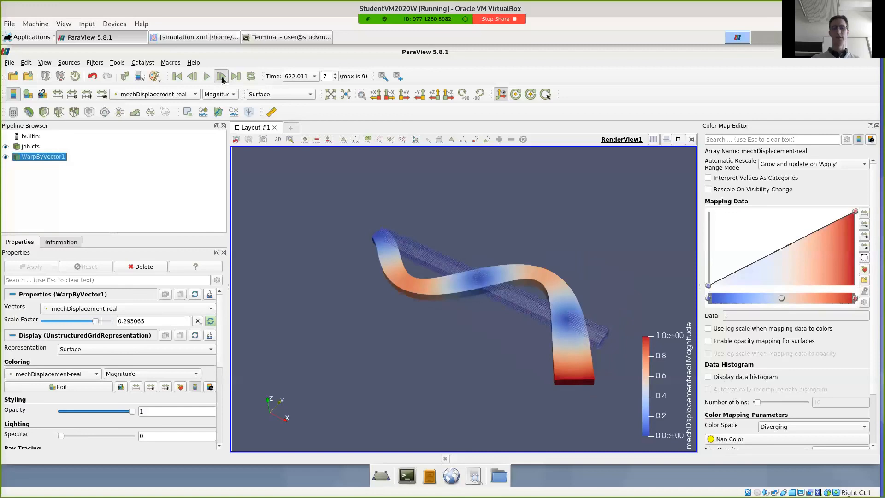
left_click(223, 77)
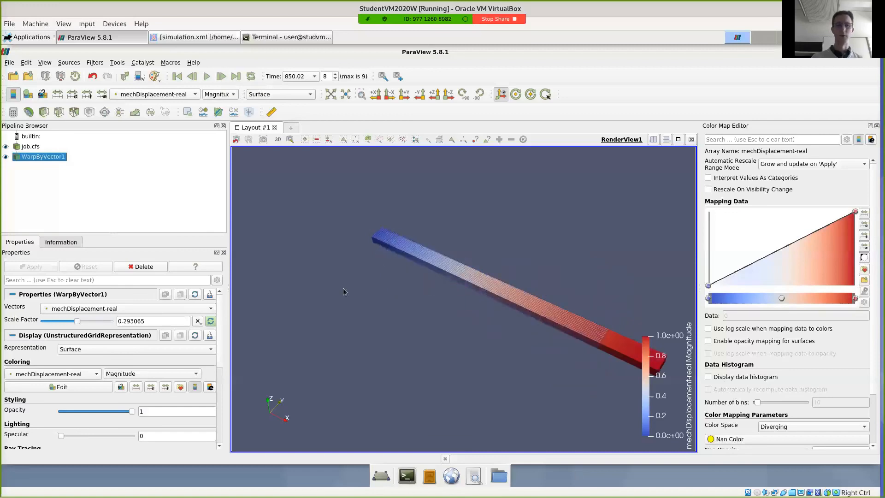
left_click(223, 81)
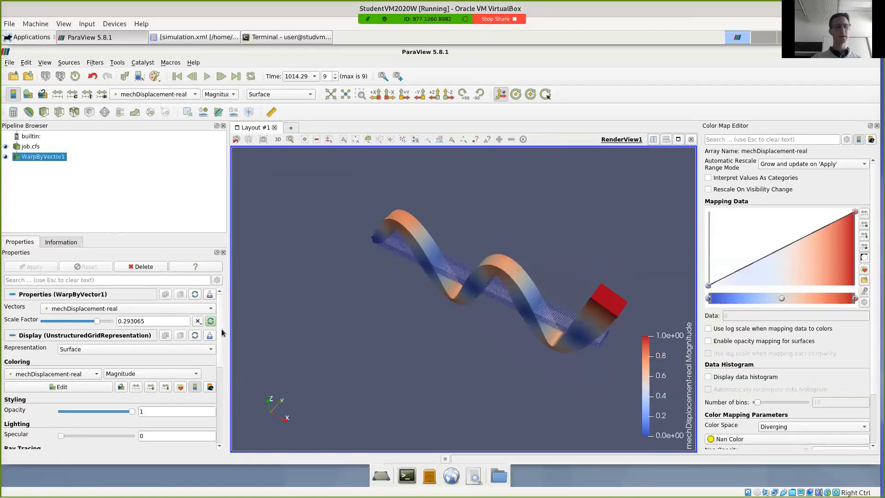
Set the analysis step of job.cfs to 3 and apply it.
left_click(28, 147)
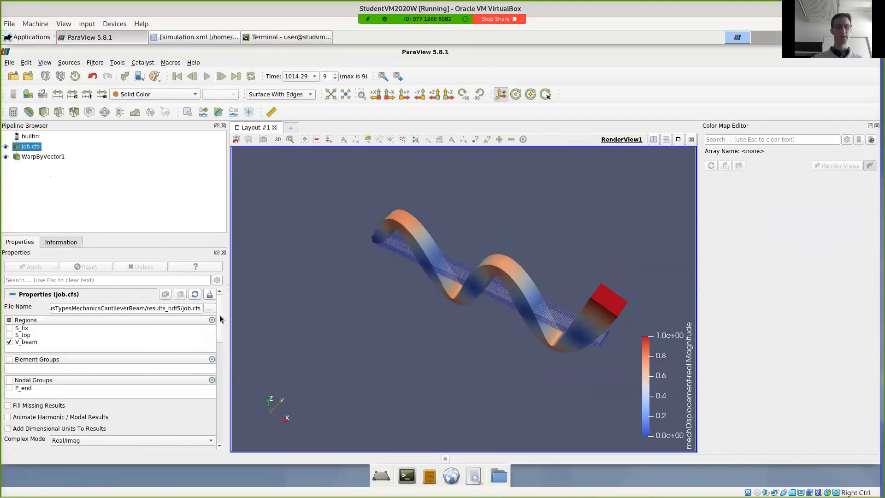
scroll(220, 319, "down", 5)
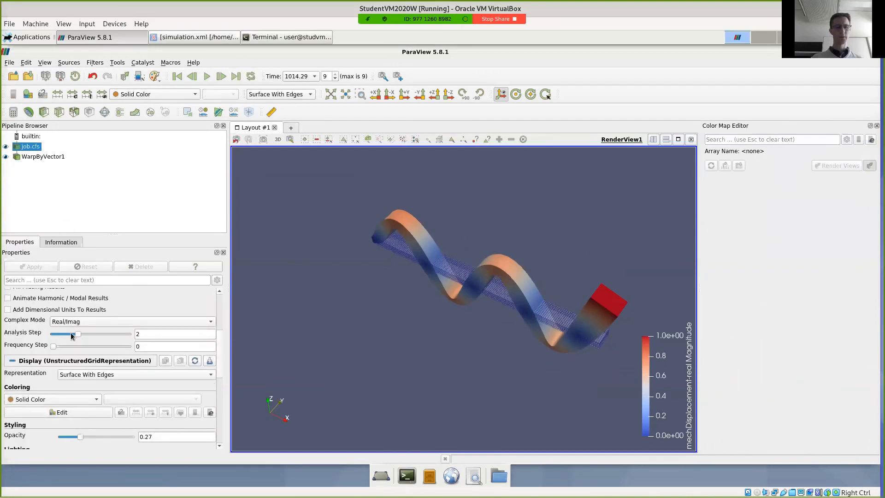
left_click_drag(78, 334, 103, 336)
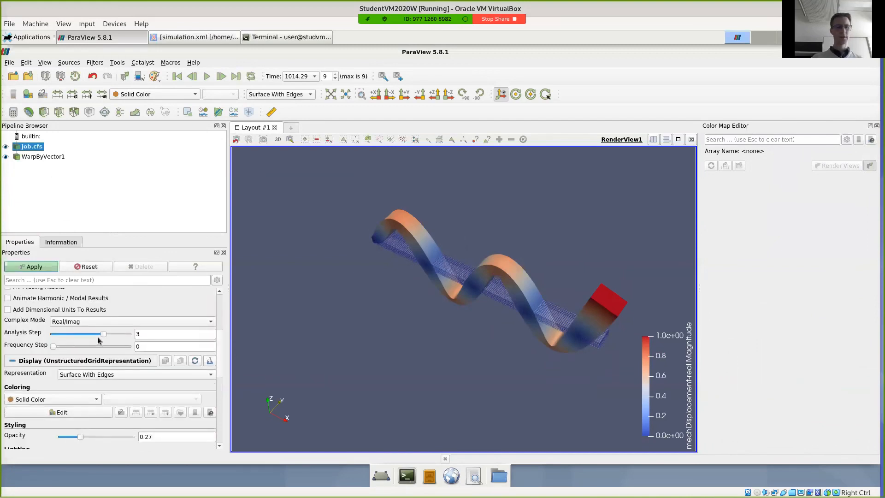
left_click(38, 267)
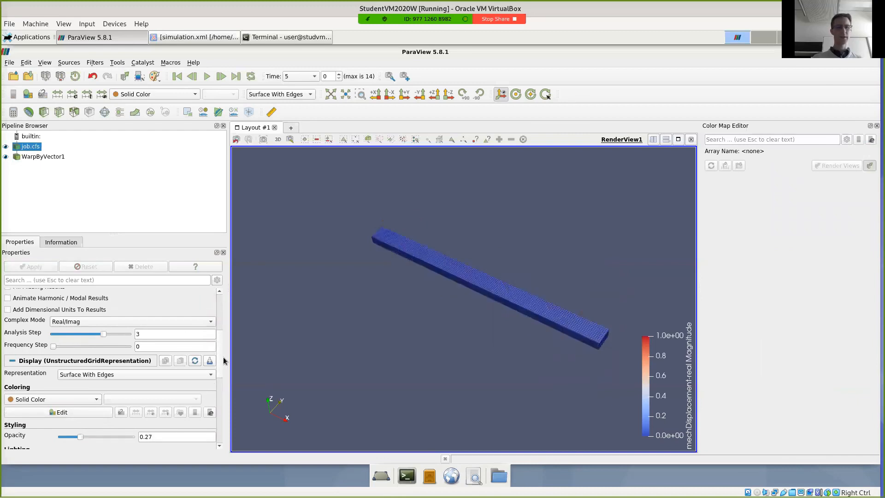
Enable Animate Harmonic / Modal Results for job.cfs, set the frequency step to 7 and apply the changes.
scroll(223, 355, "up", 1)
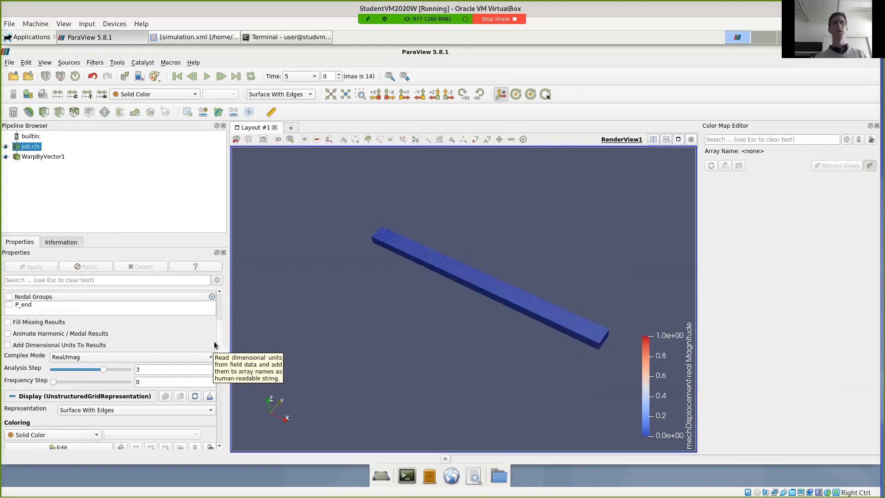
left_click(20, 339)
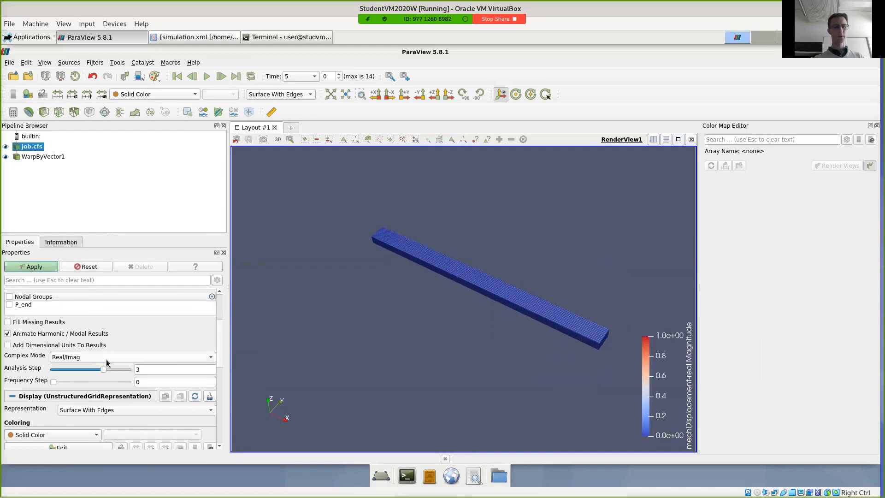
left_click(54, 387)
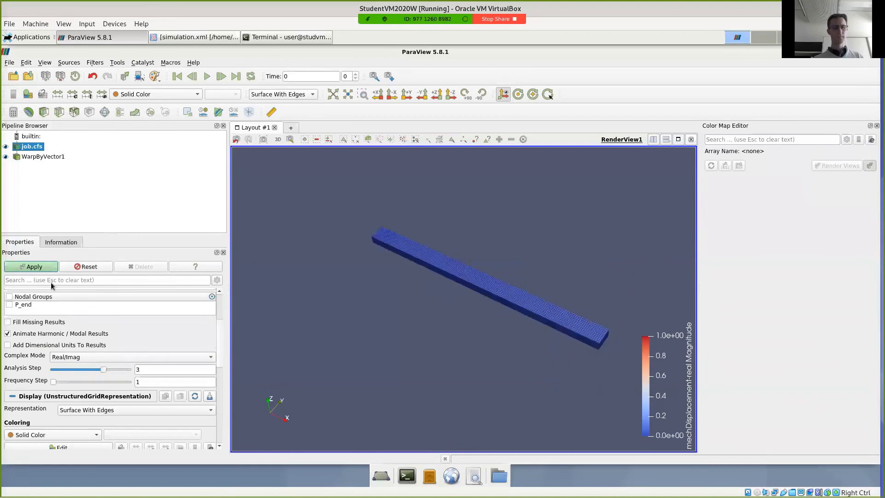
left_click_drag(53, 382, 88, 385)
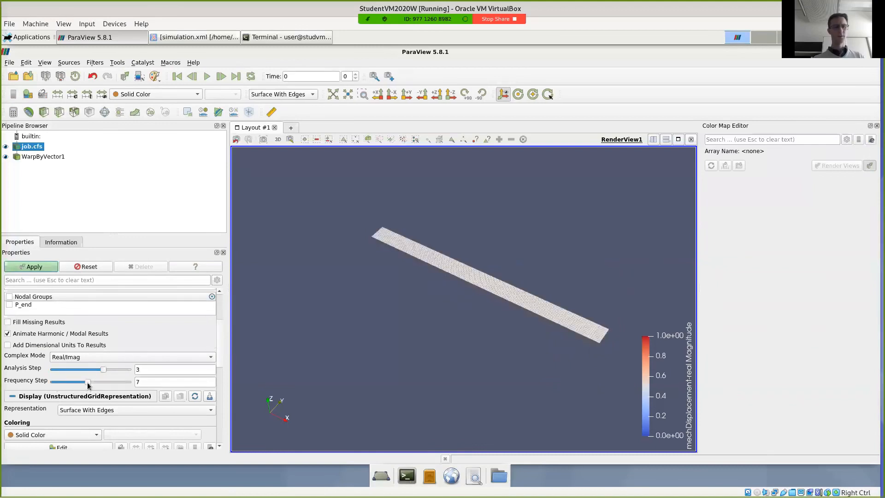
left_click(34, 267)
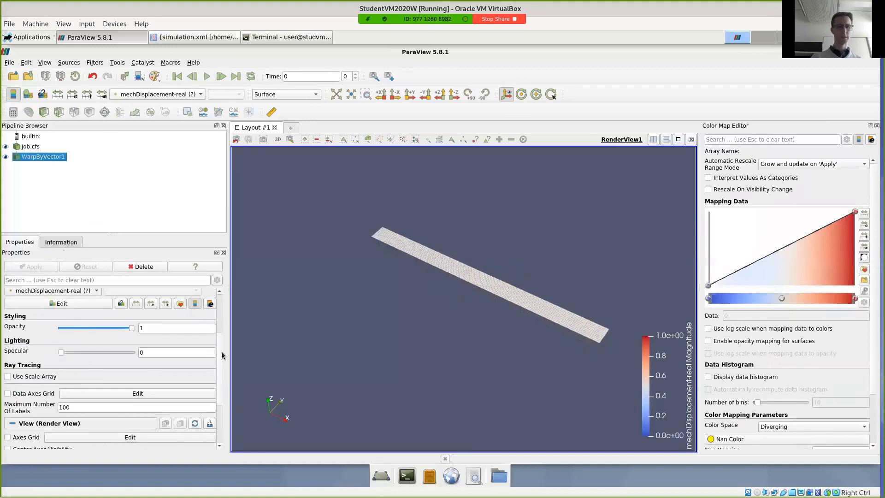
Warp the beam by the mechDisplacement-mode vectors with the scale factor reset from the current data, and apply it.
scroll(151, 314, "up", 3)
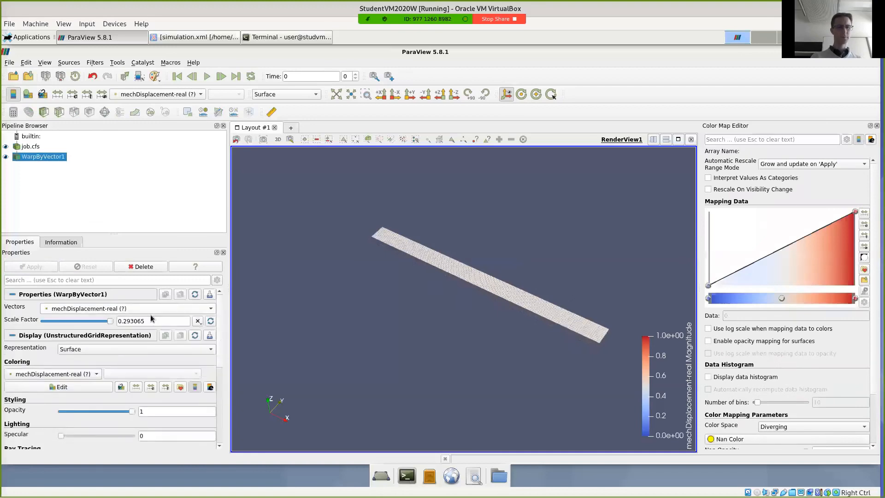
left_click(137, 308)
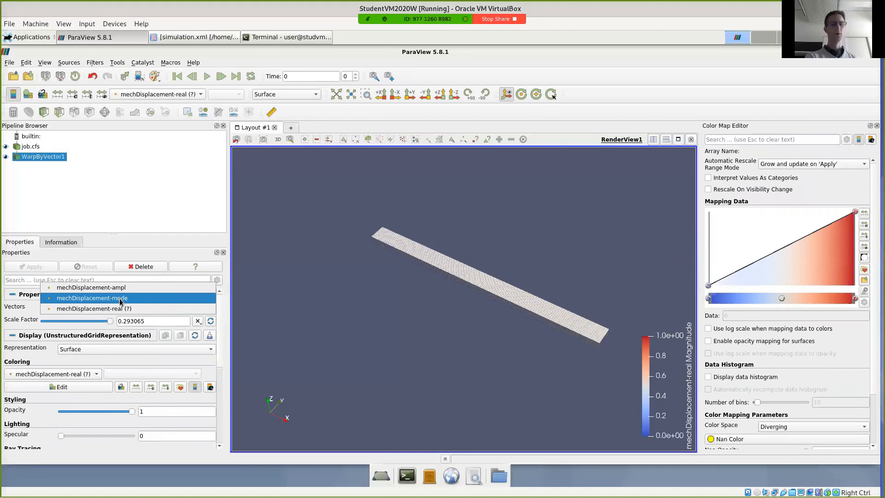
left_click(121, 299)
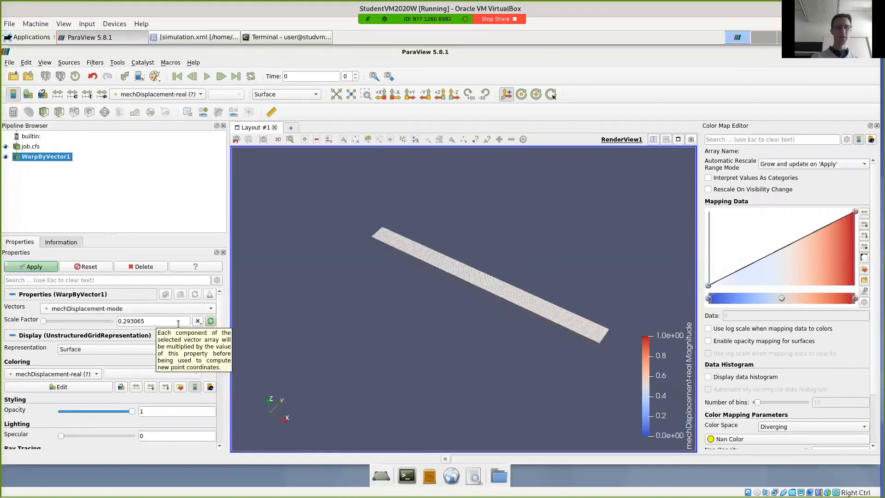
left_click(210, 320)
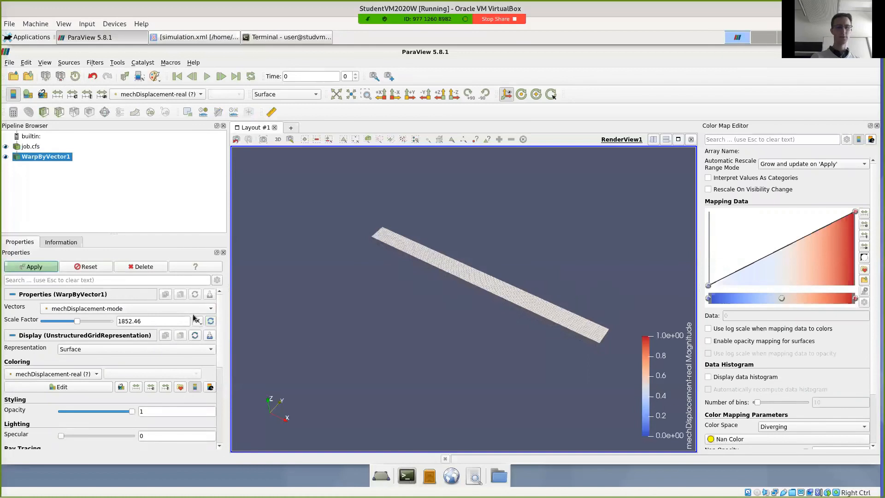
left_click(34, 267)
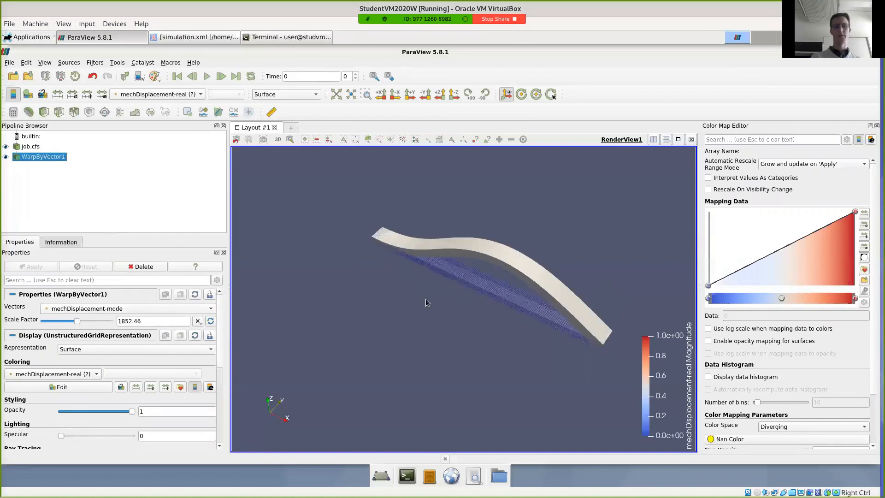
Color the warped beam by the xx component of mechStress-mode and examine it from the side.
left_click(179, 96)
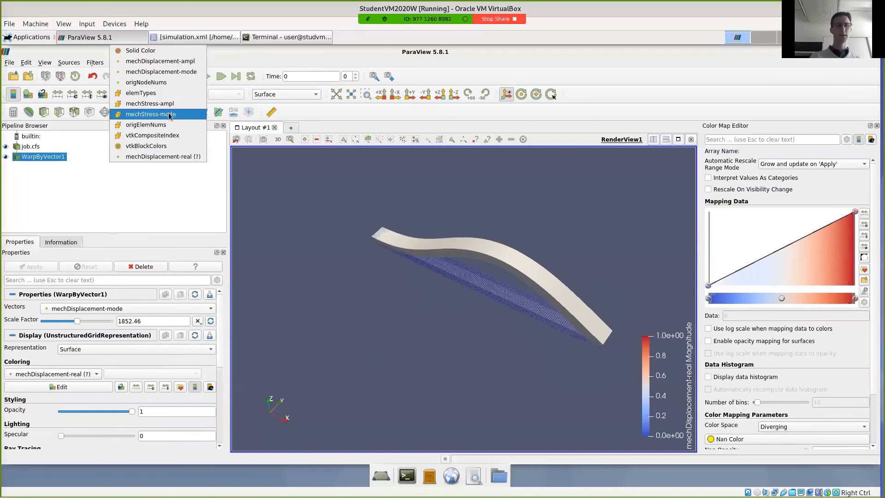
left_click(165, 115)
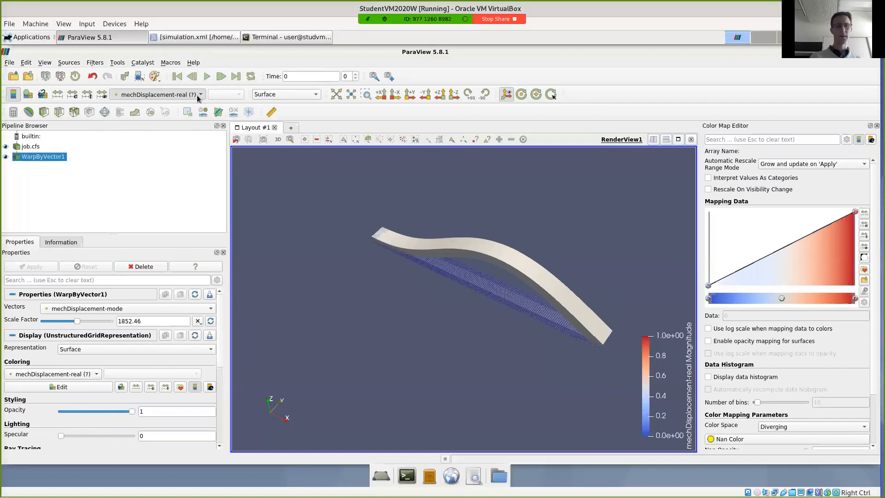
left_click(218, 96)
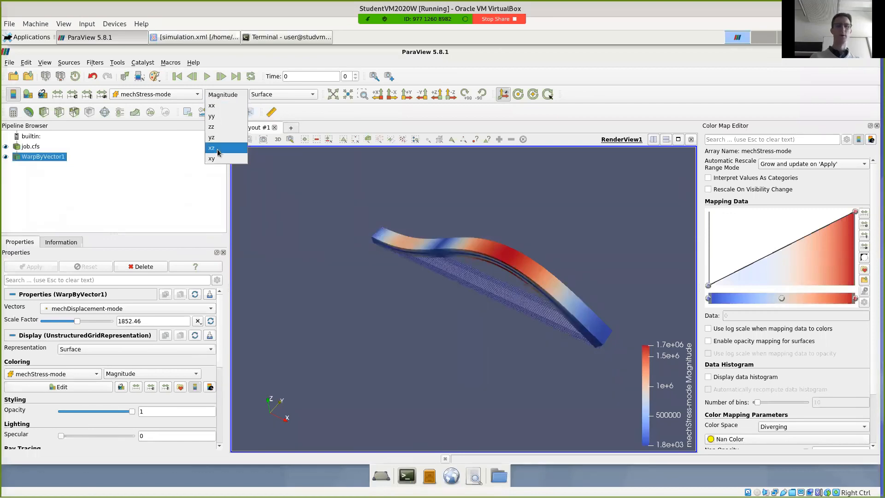
left_click(215, 110)
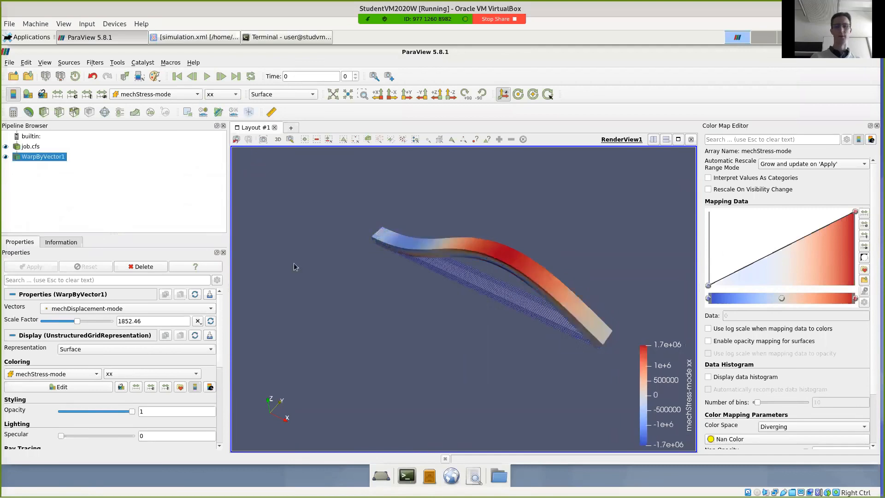
left_click_drag(294, 267, 385, 272)
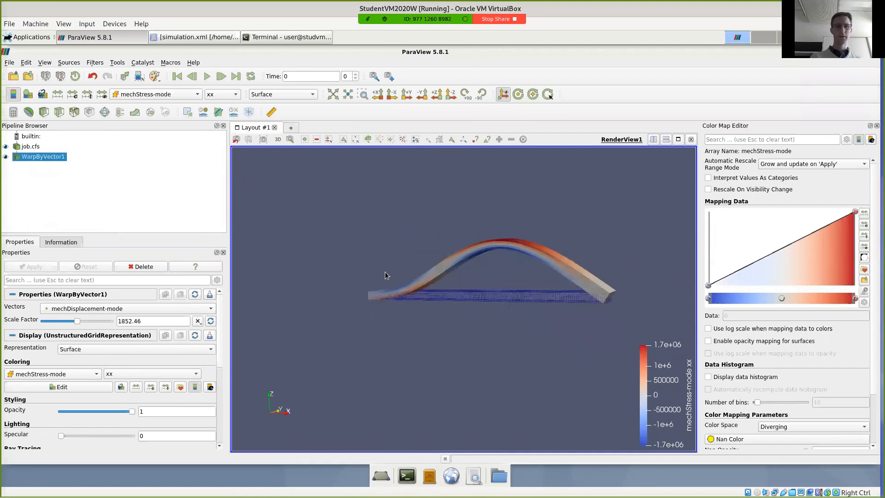
Play the harmonic animation of the beam once, then turn on looping and play it continuously.
left_click(208, 78)
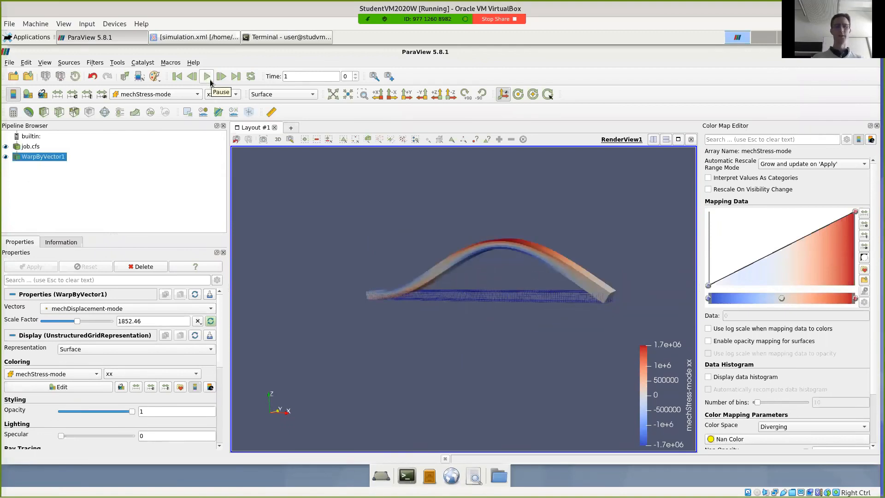
left_click(251, 78)
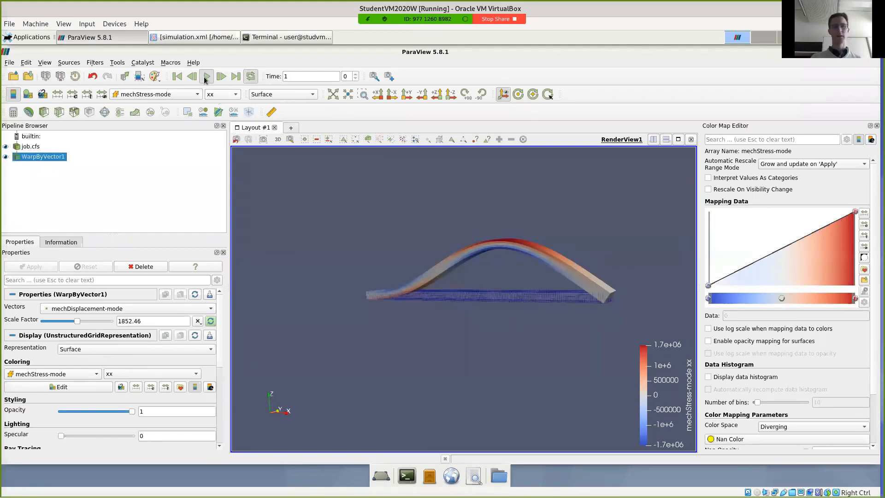
left_click(206, 77)
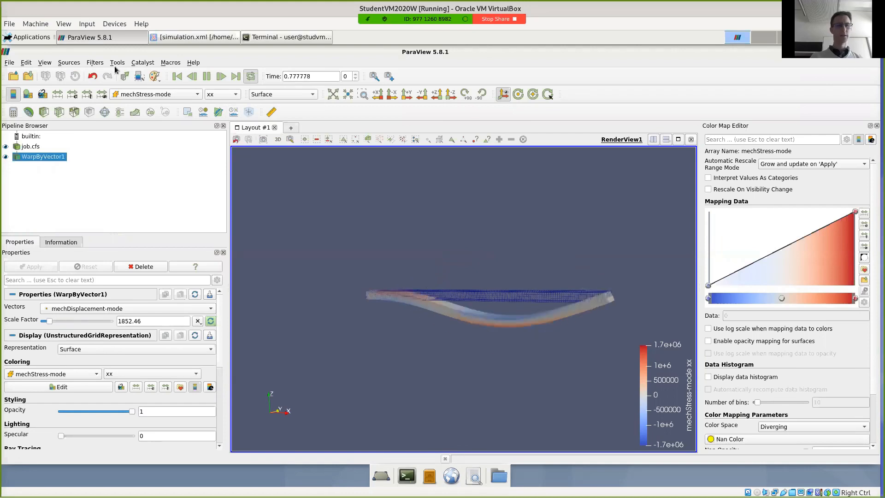
Set the number of animation frames to 24 in the Animation View and close that view.
left_click(44, 62)
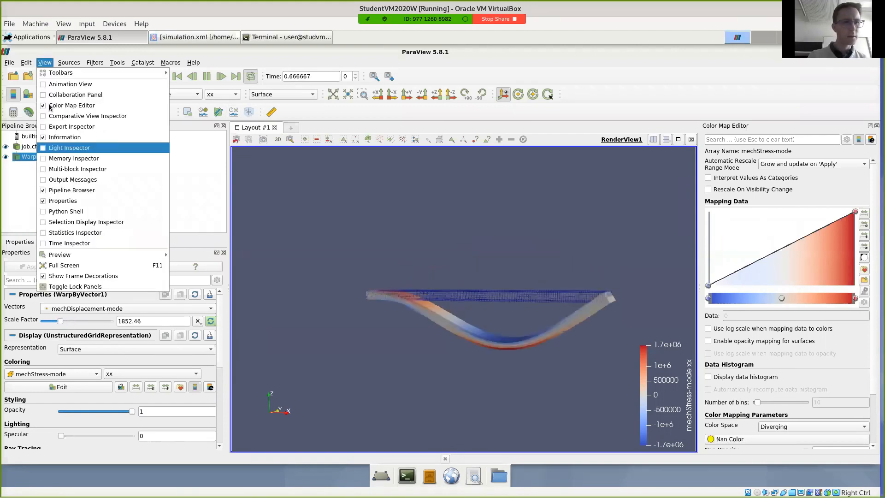
key("Escape")
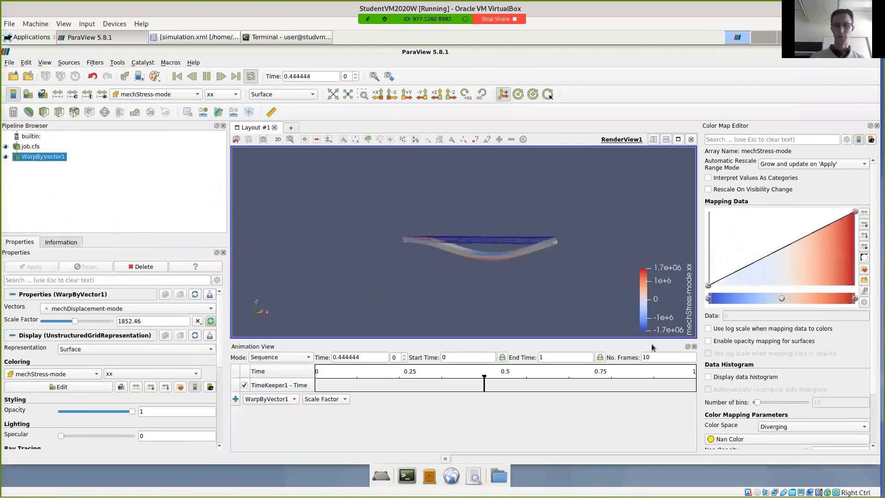
double_click(643, 358)
type("2")
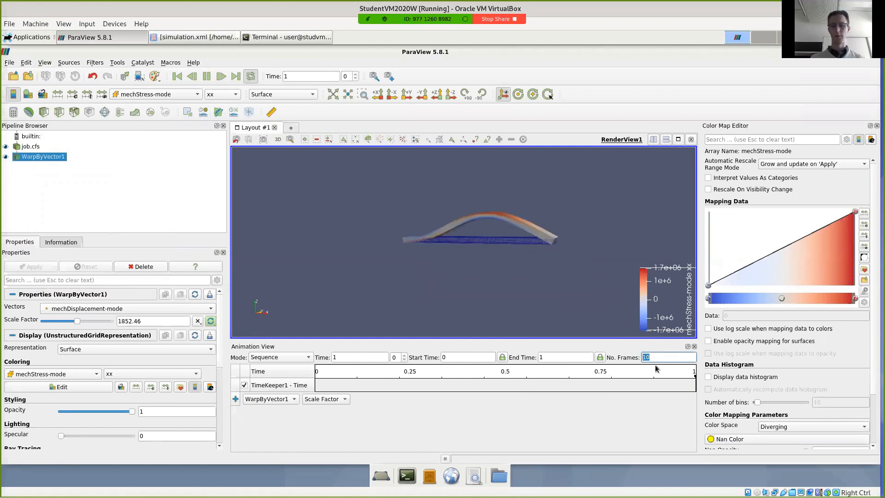
type("4")
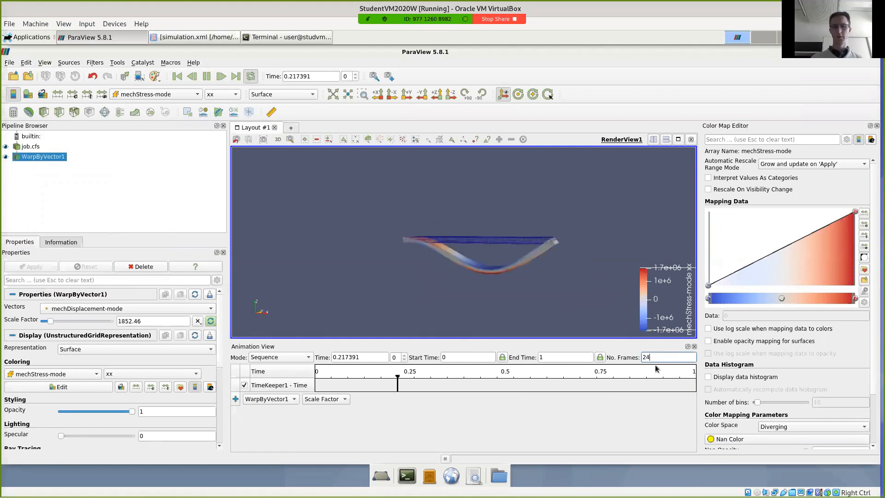
left_click(694, 347)
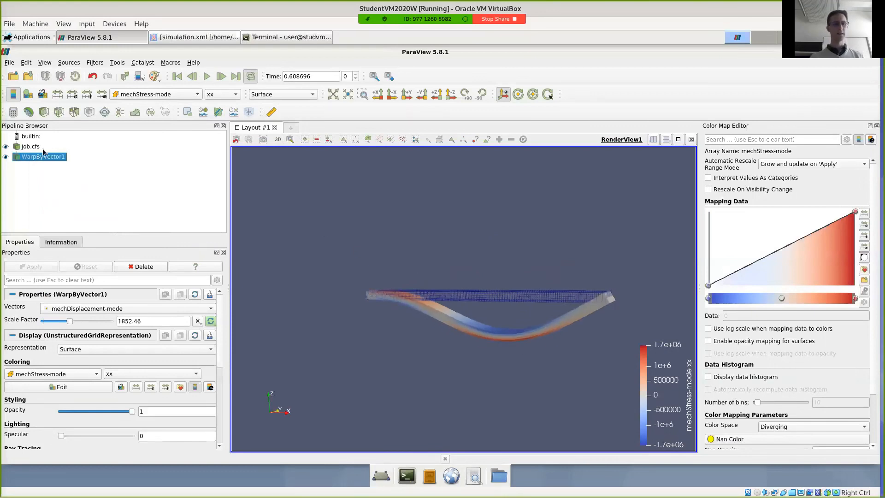
Set the frequency step of job.cfs to 14, apply it, and play the resulting vibration for a while before pausing.
left_click(29, 147)
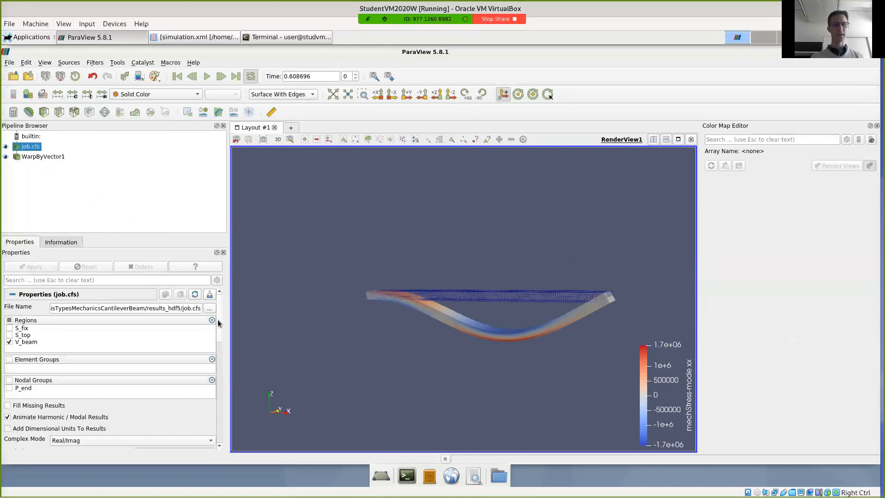
scroll(218, 322, "down", 5)
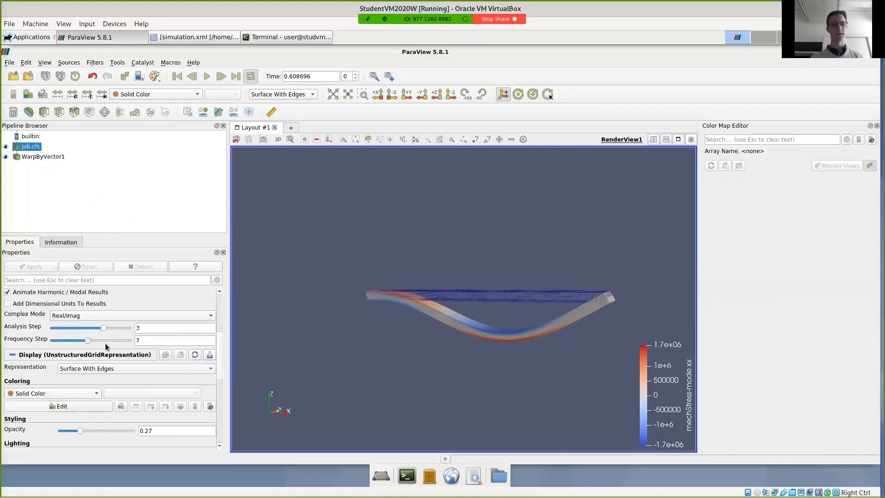
left_click_drag(89, 343, 128, 350)
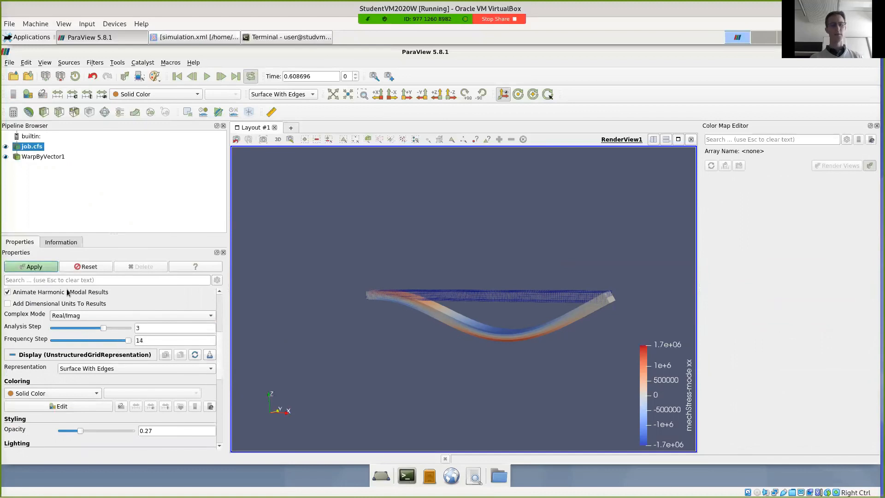
left_click(43, 270)
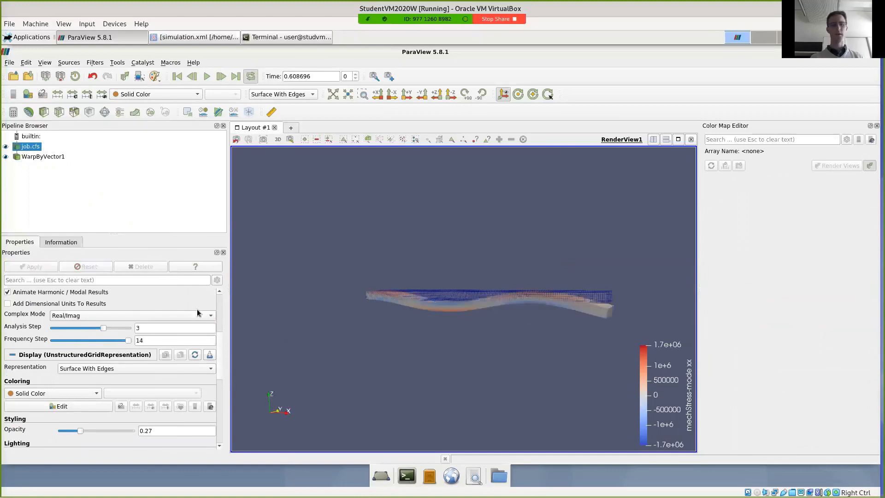
left_click(207, 77)
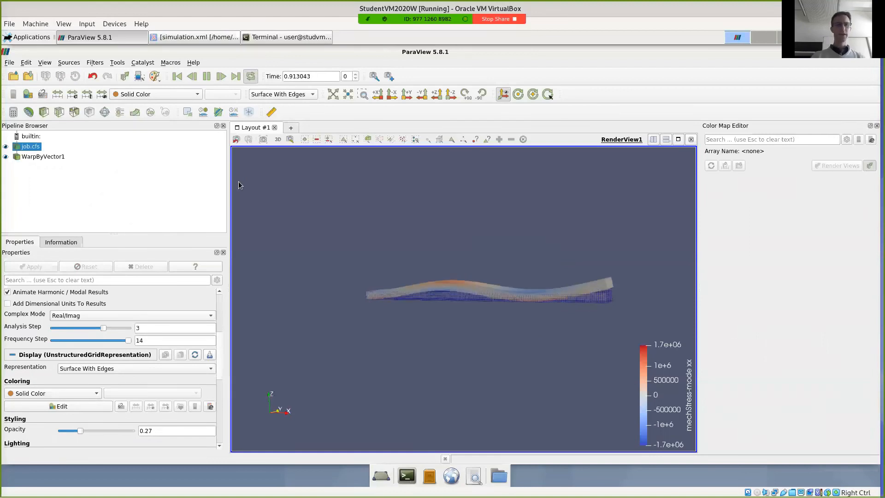
left_click(207, 76)
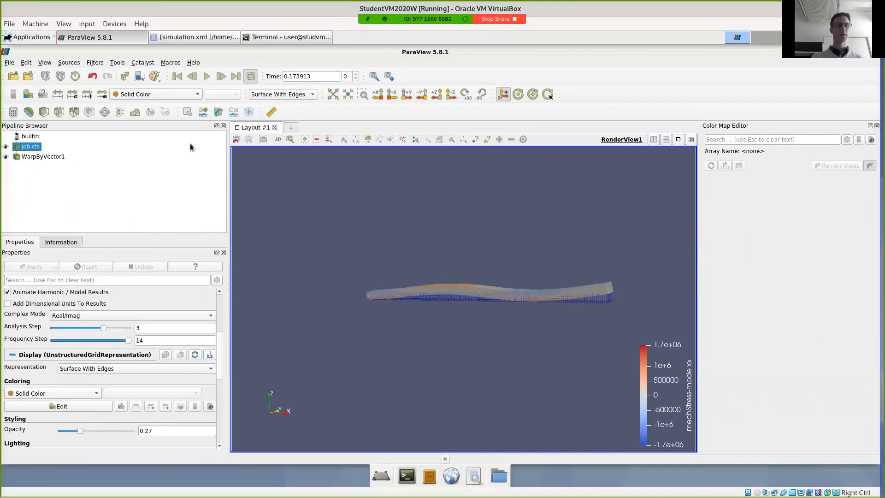
Save the animation as an FFMPEG AVI file named beam-f14 with the default animation options and dismiss the output messages.
left_click(10, 62)
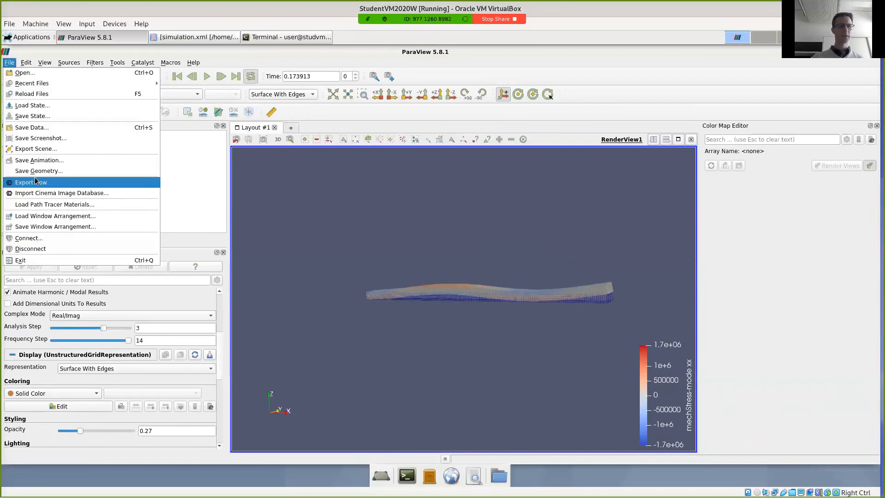
left_click(37, 160)
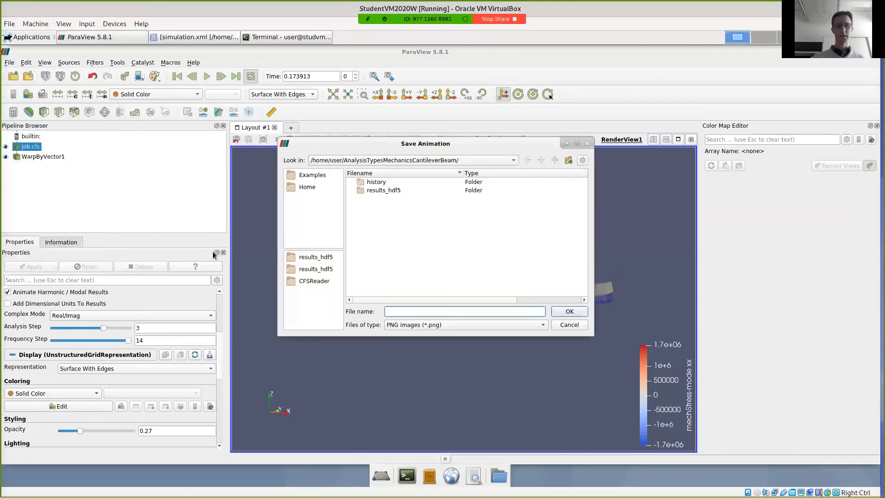
left_click(454, 325)
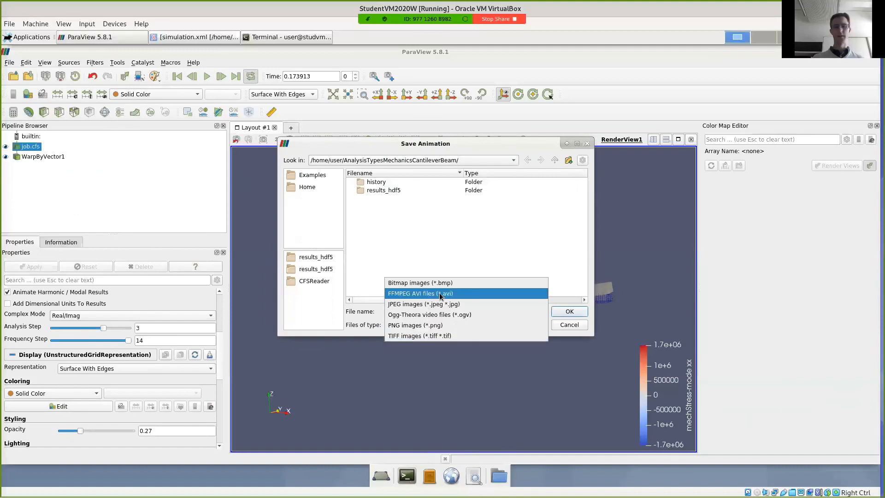
left_click(440, 293)
left_click(457, 311)
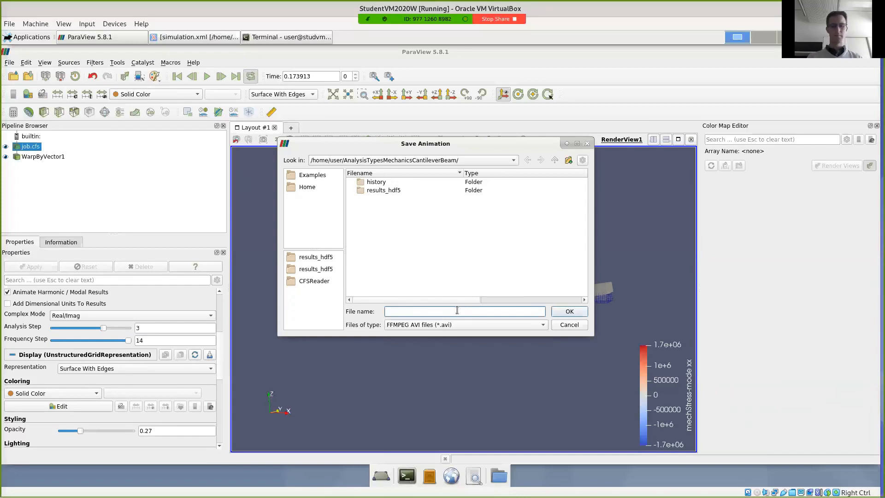
type("beam")
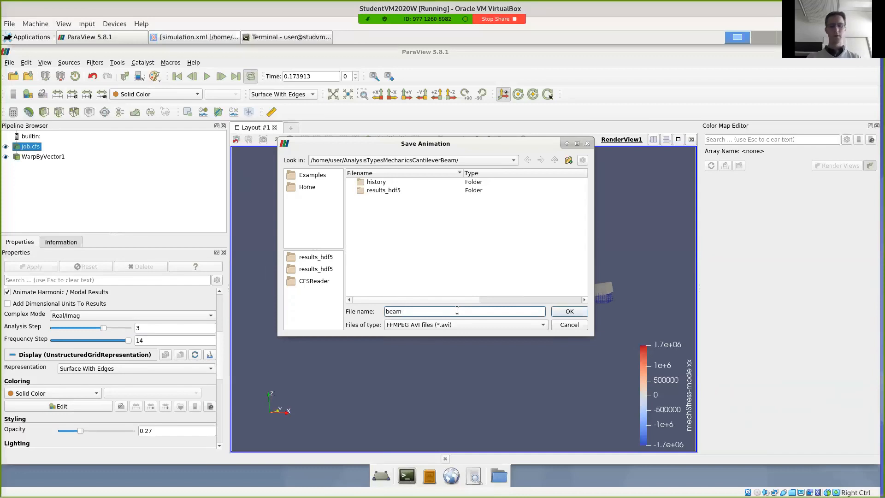
type("-f14")
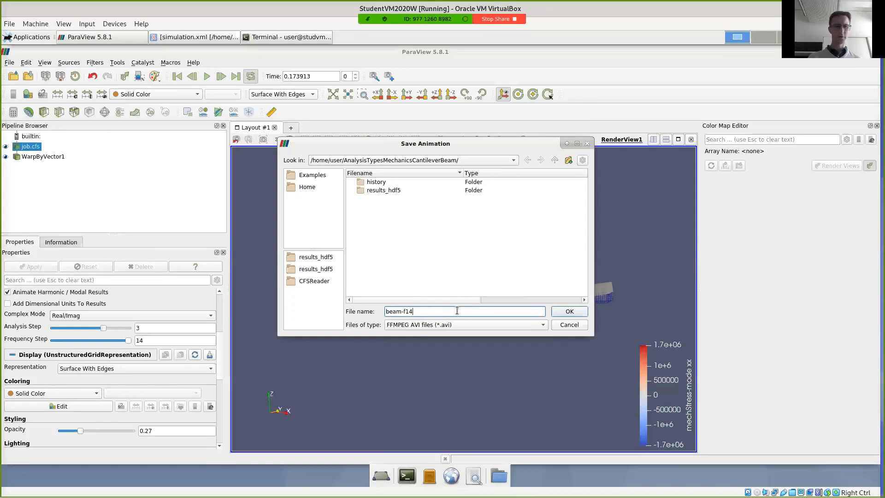
left_click(562, 313)
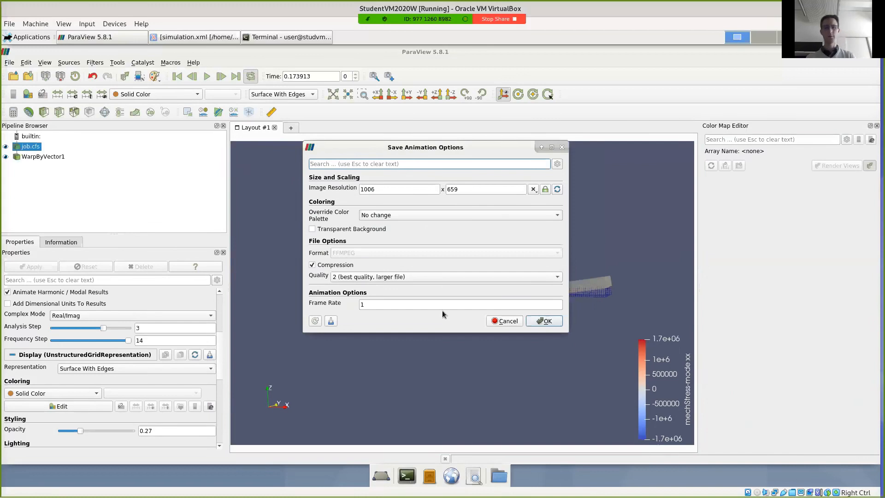
left_click(544, 320)
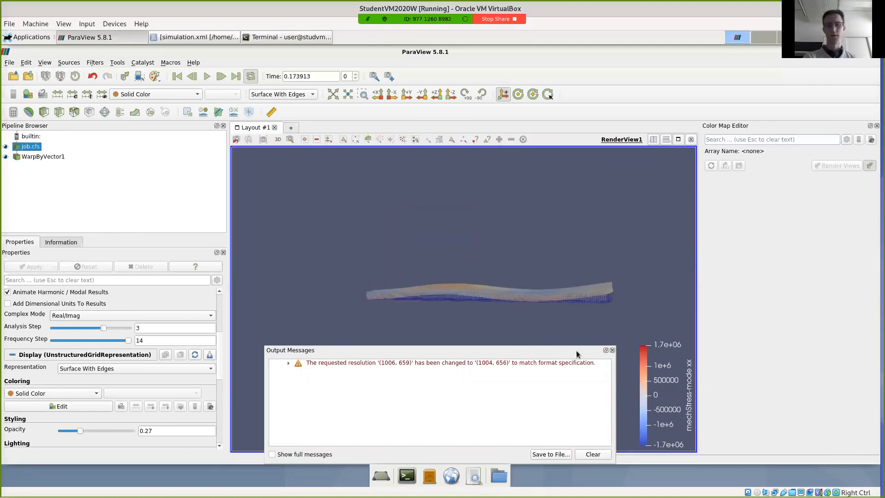
left_click(612, 351)
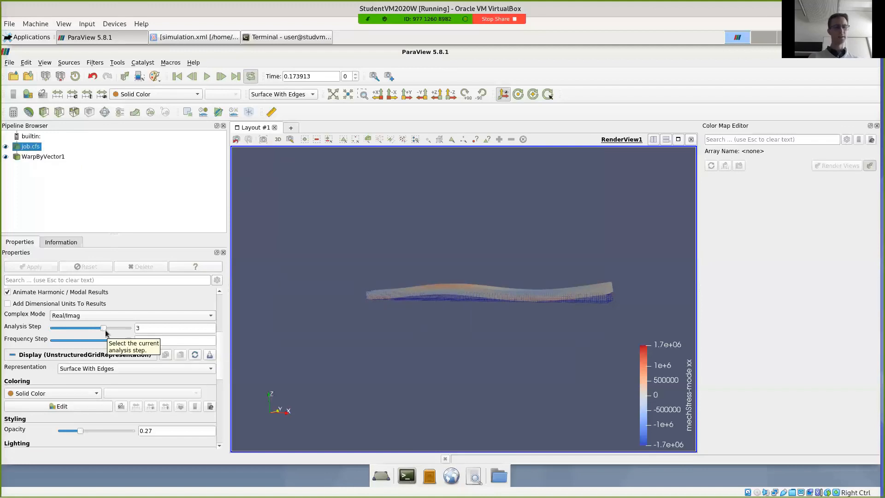
Set the analysis step of job.cfs to 4, disable Animate Harmonic / Modal Results and apply the changes.
left_click_drag(103, 328, 129, 328)
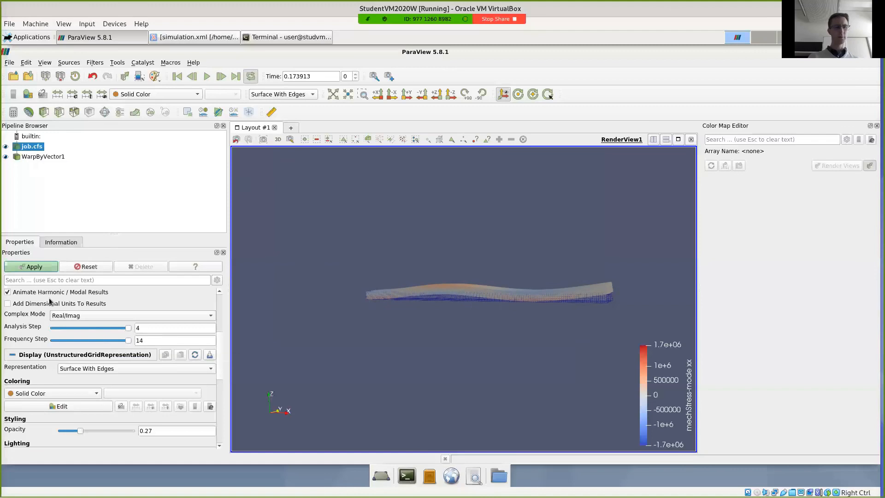
left_click(15, 293)
left_click(28, 266)
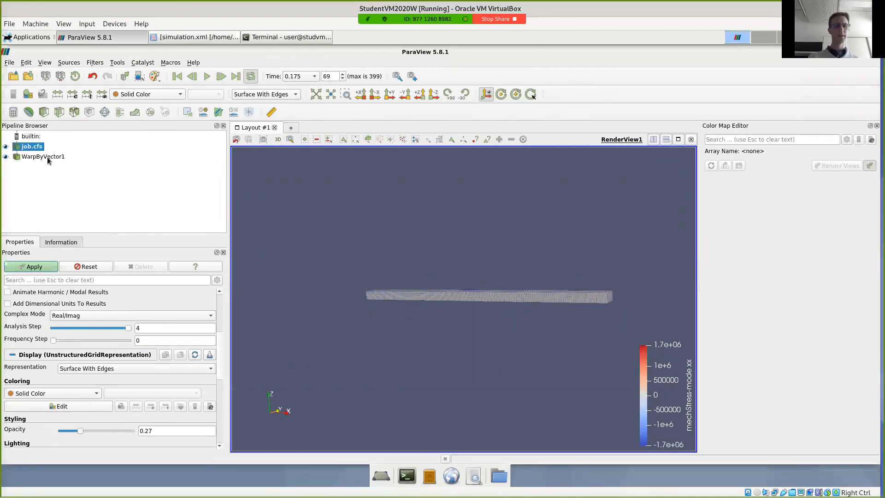
Set the warp vectors of WarpByVector1 to mechDisplacement, apply the change, and reset its scale factor based on the current data.
key("Down")
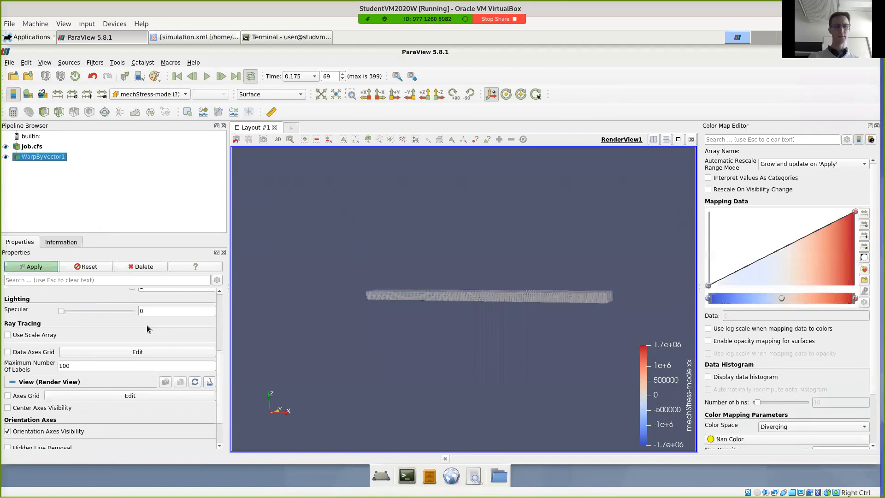
left_click_drag(220, 370, 216, 299)
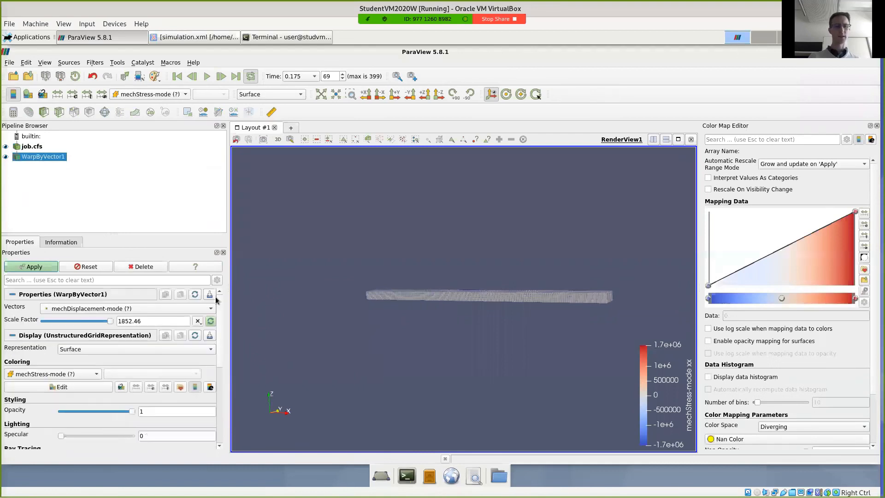
left_click(116, 308)
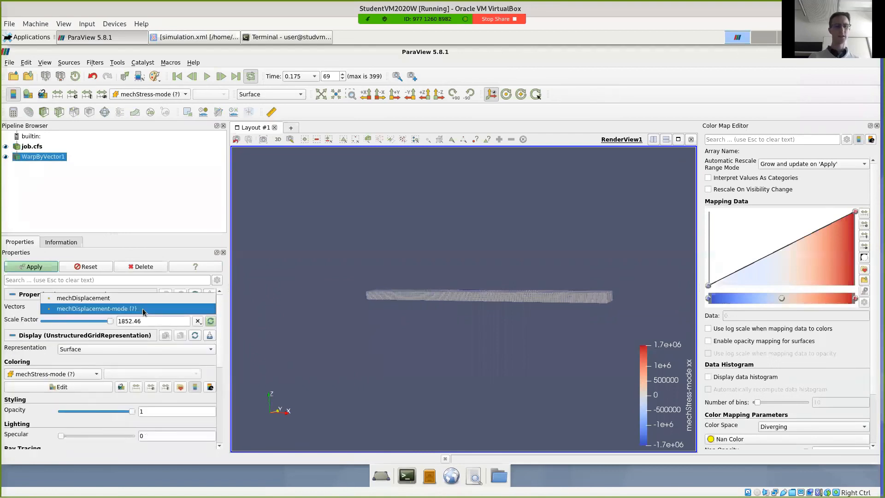
left_click(115, 299)
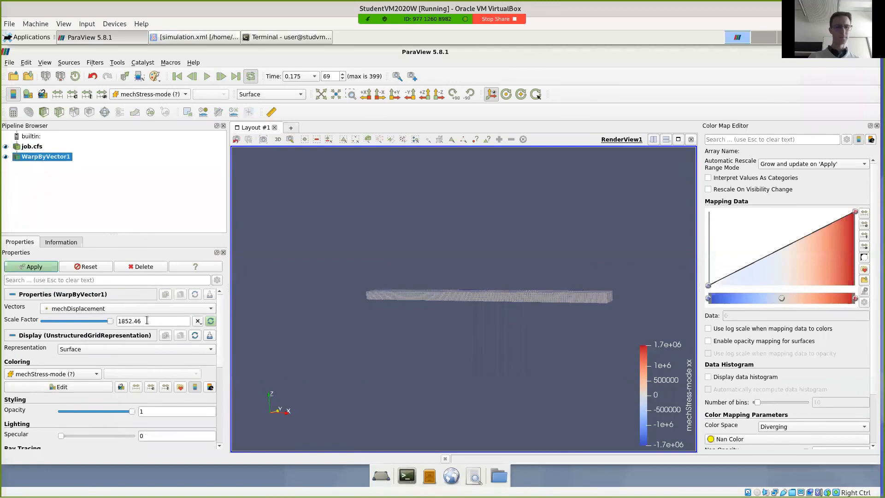
left_click(50, 268)
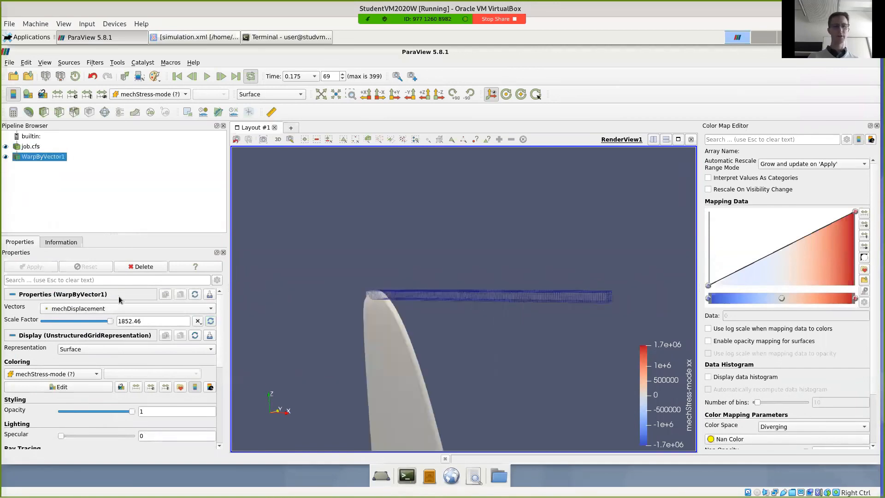
left_click(210, 321)
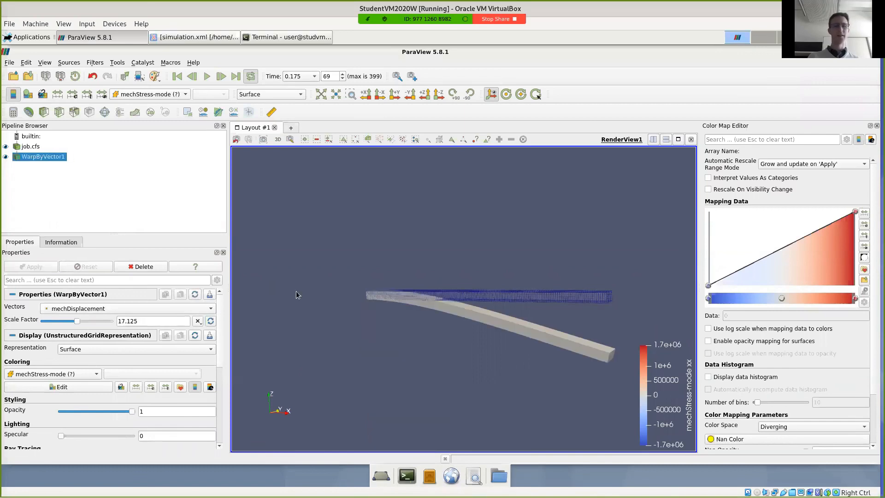
Color the warped beam by mechStress and play the transient results from the first time step.
left_click(184, 94)
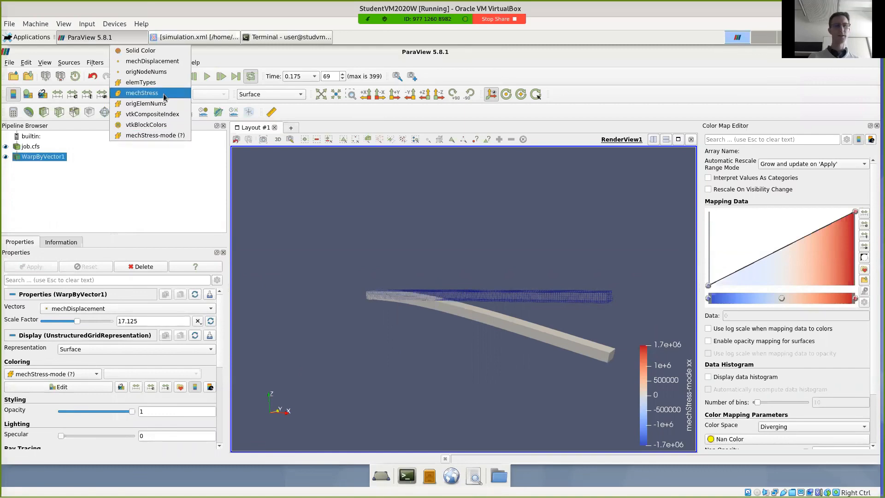
left_click(163, 93)
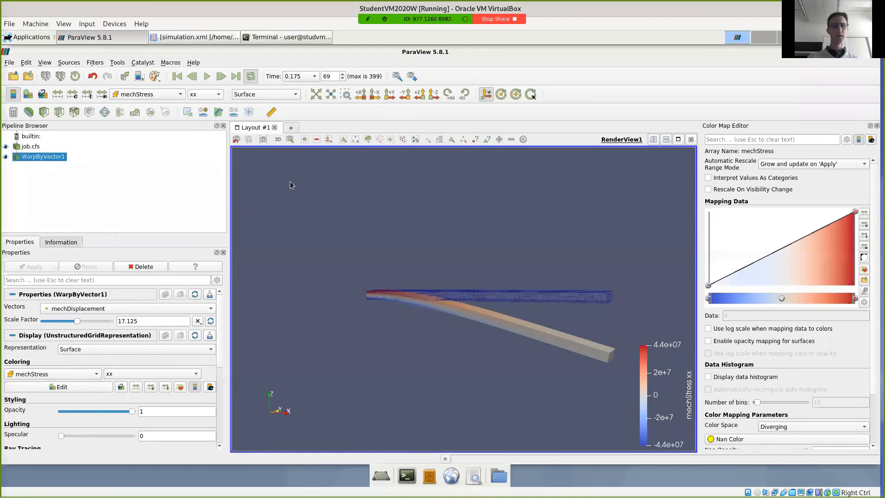
left_click(177, 77)
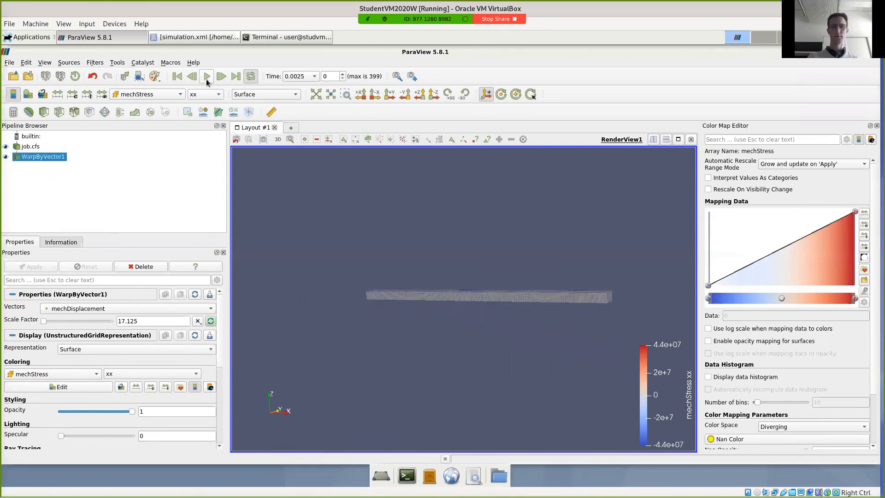
left_click(206, 78)
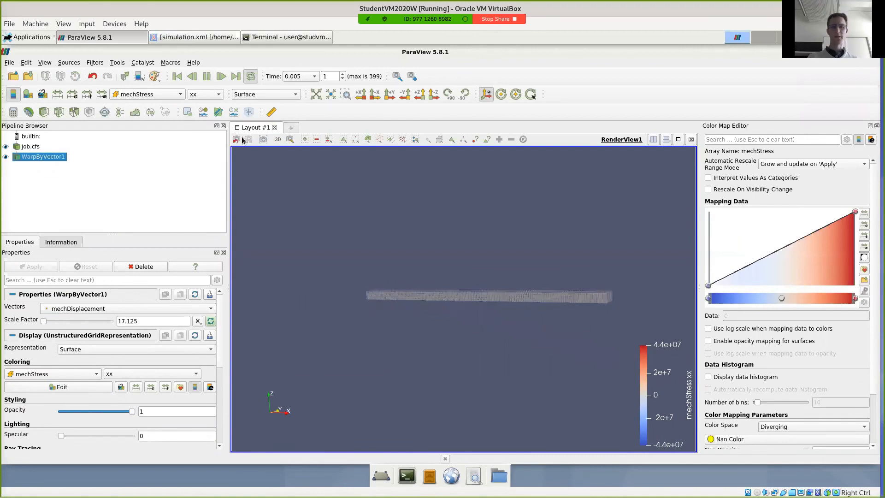